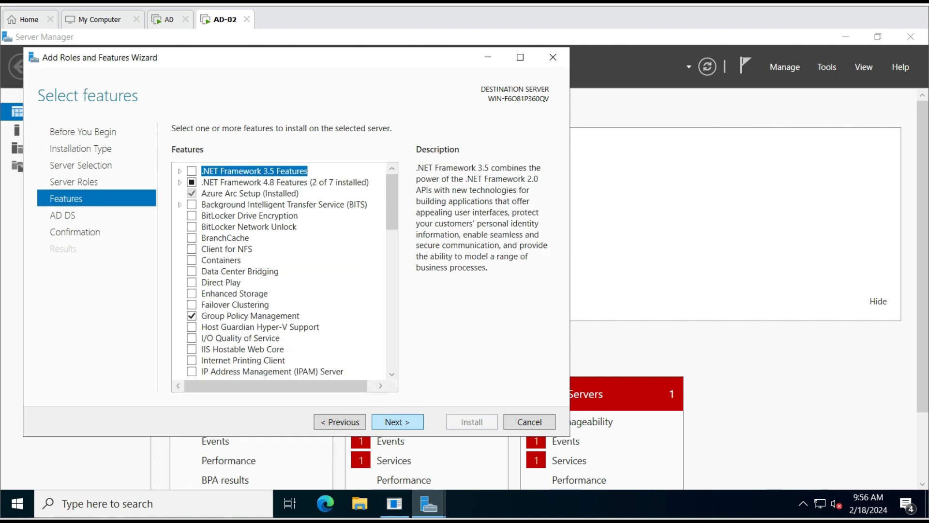
Advance the Add Roles and Features Wizard past Features to the AD DS page
key(Return)
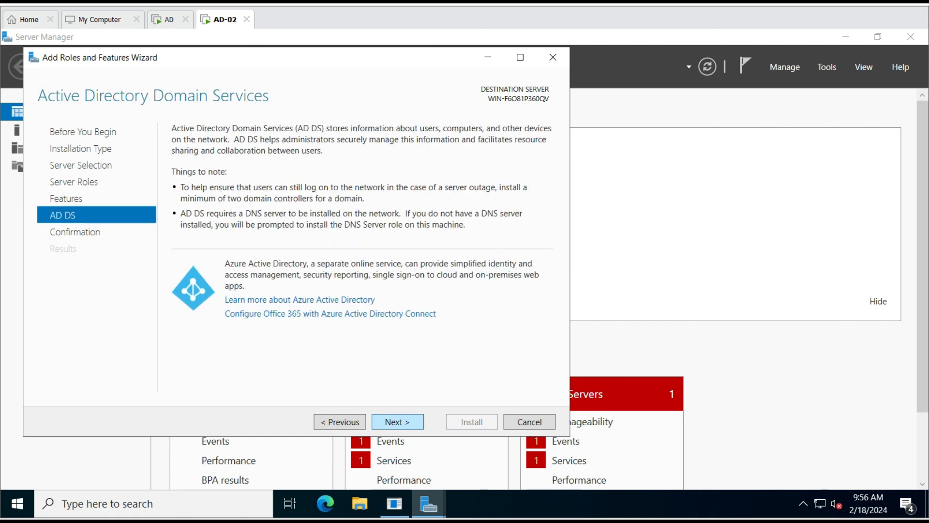
key(Return)
key(Return)
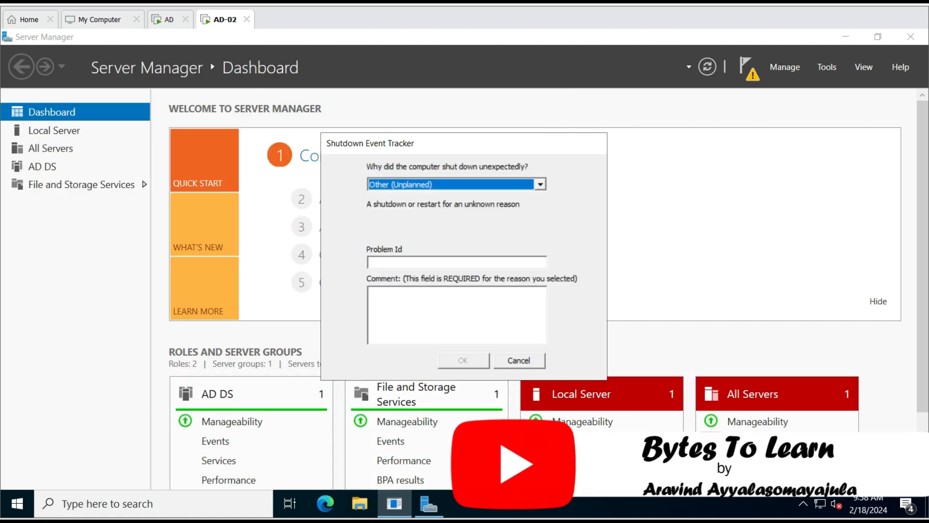
Dismiss the Shutdown Event Tracker and launch 'Promote this server to a domain controller' from notifications
click(518, 360)
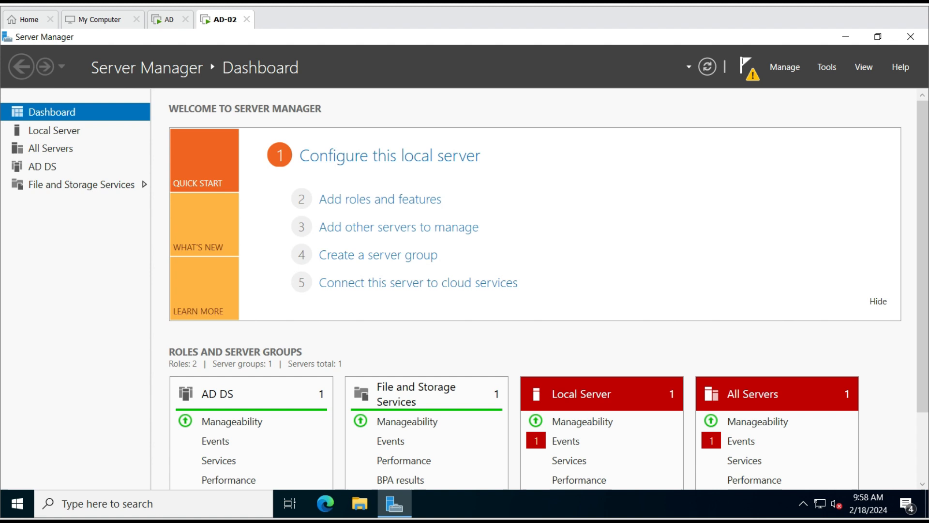
click(748, 68)
click(634, 152)
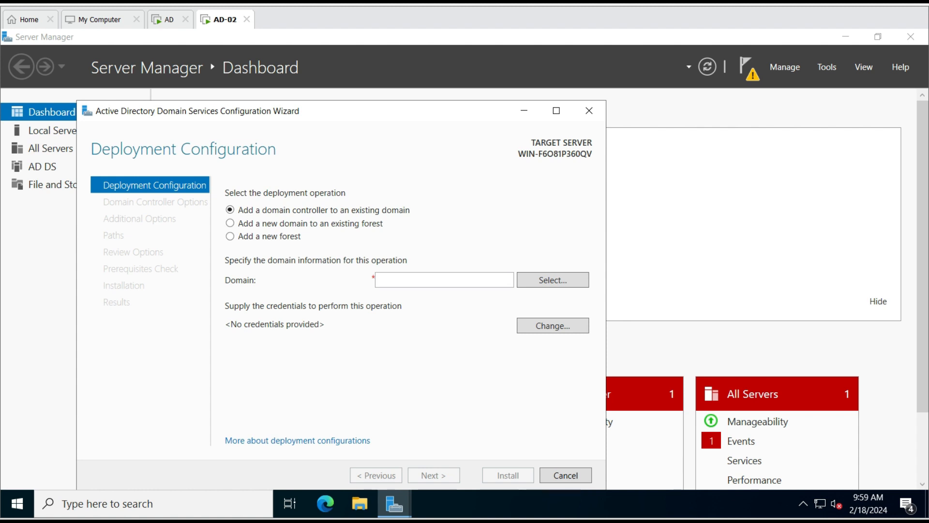
Enter yourlab.online as the domain and supply the Administrator account with its password
click(444, 279)
text(yo)
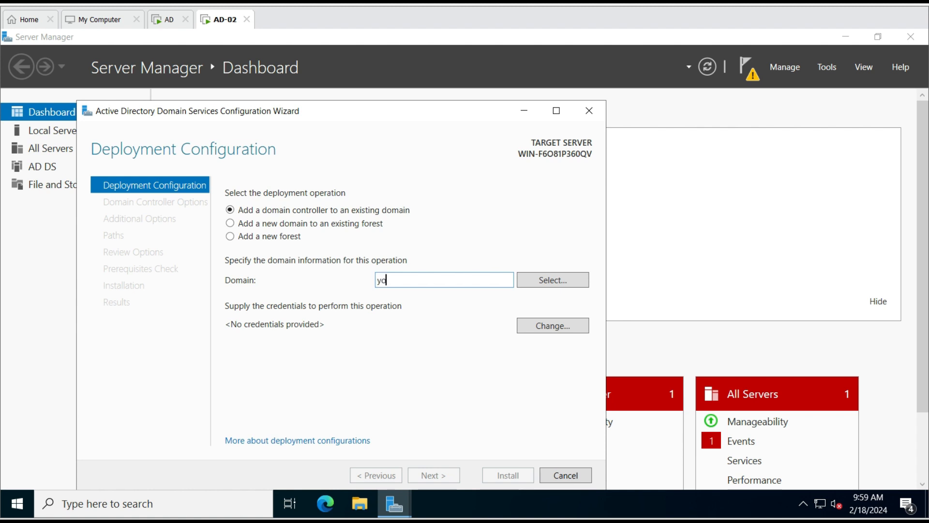
text(urlab.online)
click(553, 325)
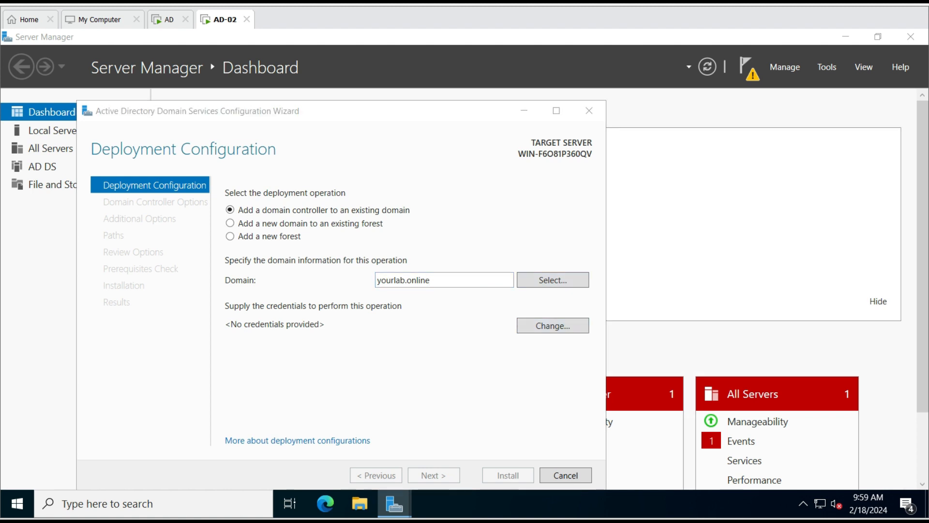
text(Administrator)
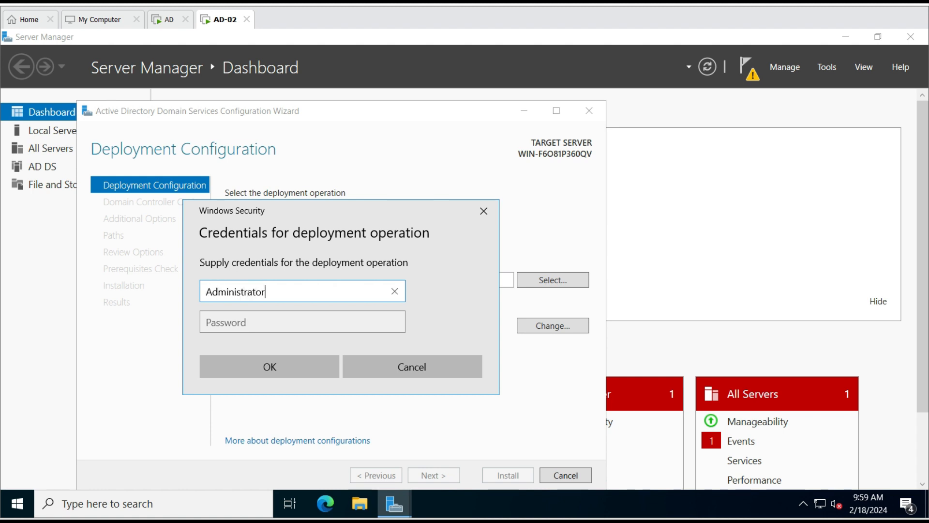
key(Tab)
text(••••••••••••)
key(Return)
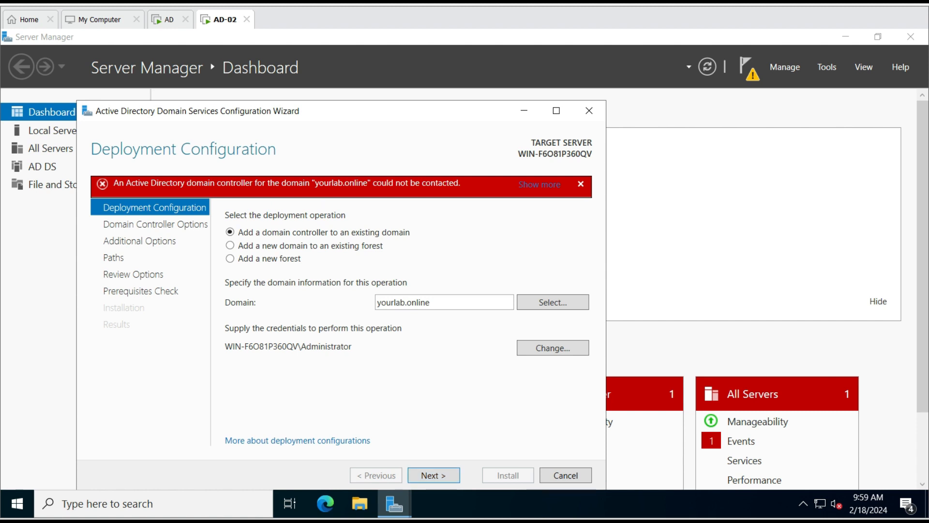
Switch deployment credentials to yourlab\administrator with its password, then cancel the promotion wizard
click(553, 347)
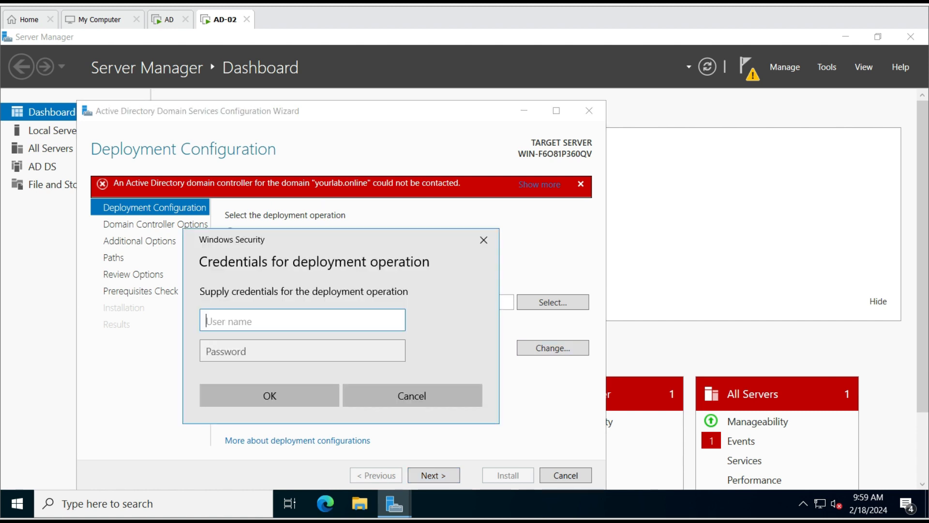
text(yourlab\)
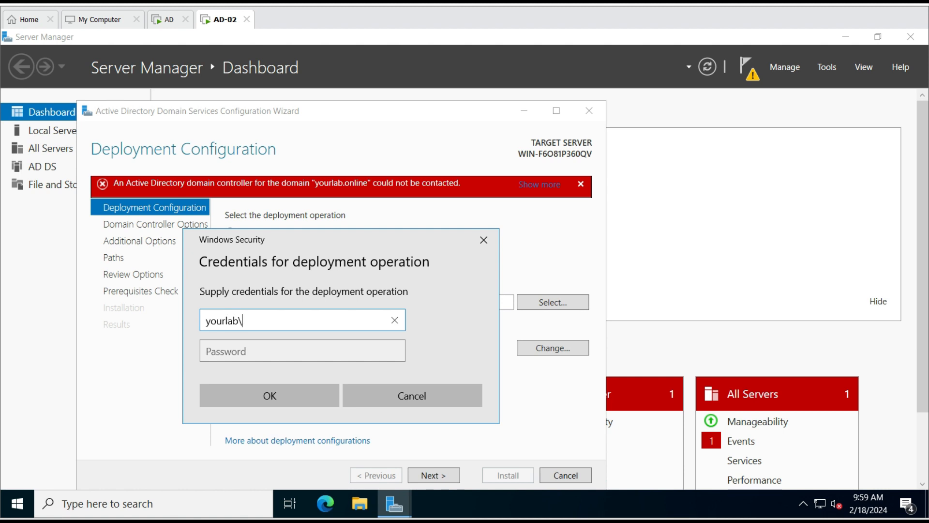
text(administrator)
key(Tab)
text(P@ssw0rd1234)
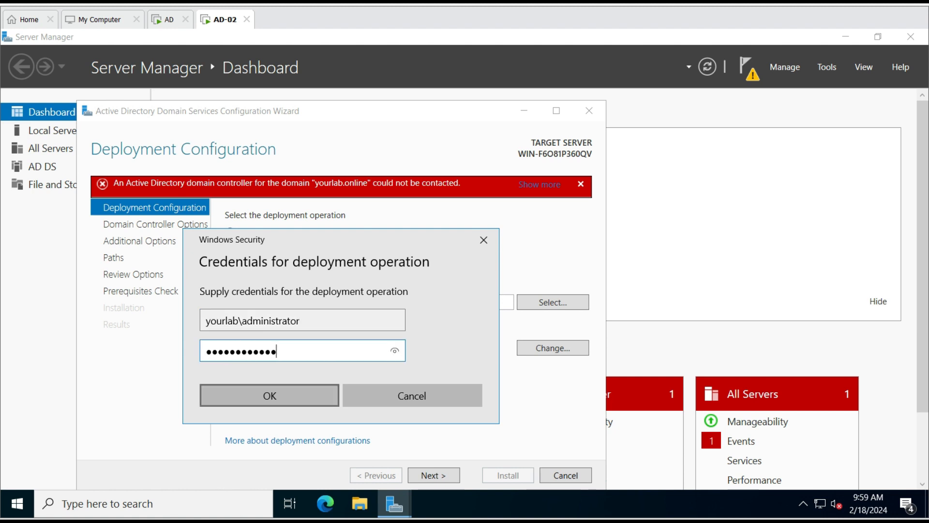
key(Return)
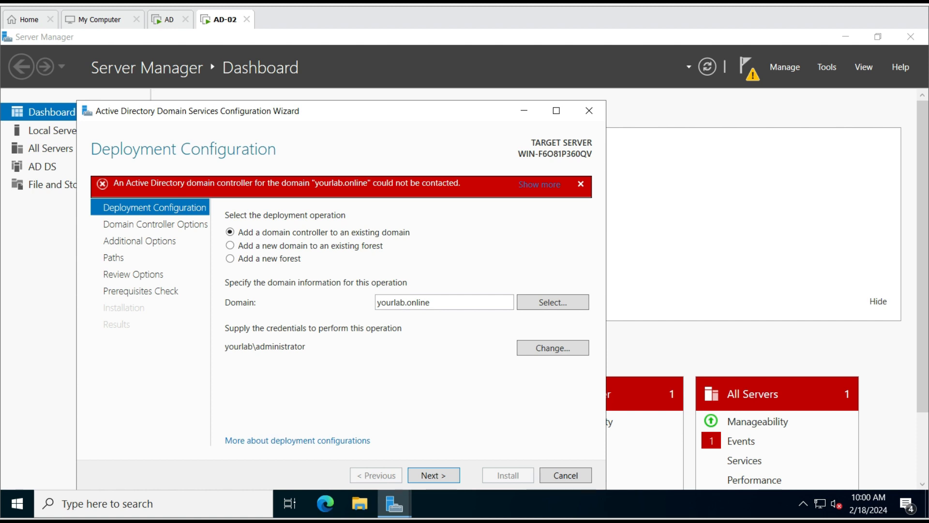
mouse_move(317, 189)
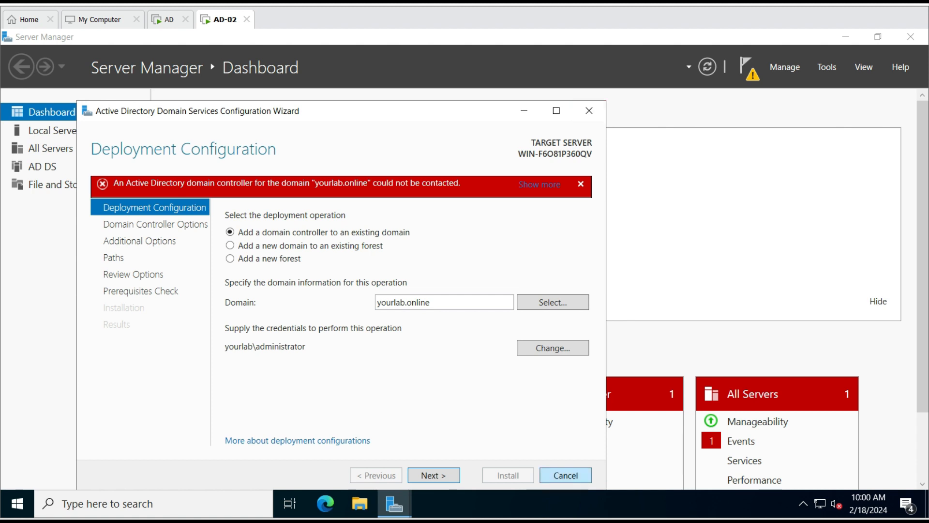
key(Escape)
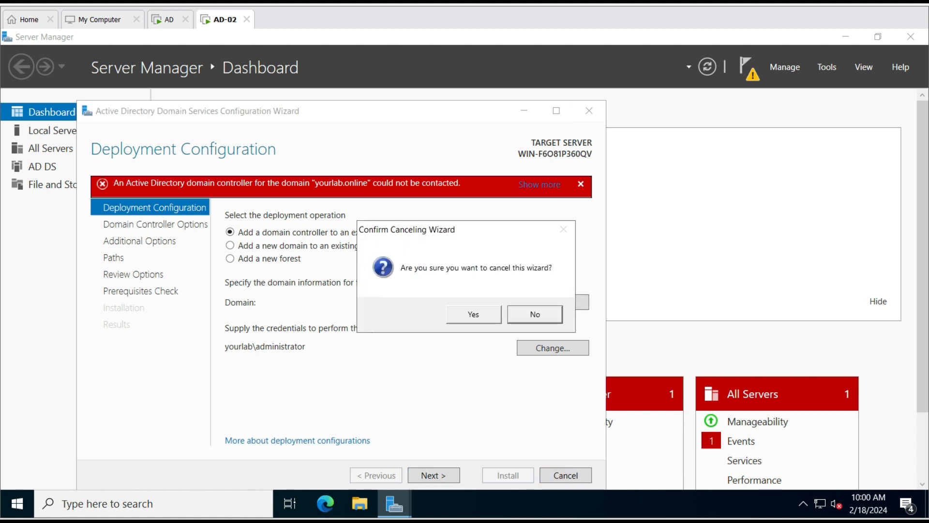
Confirm cancelling the wizard and open This PC's Properties to view the About specifications
key(Left)
key(Return)
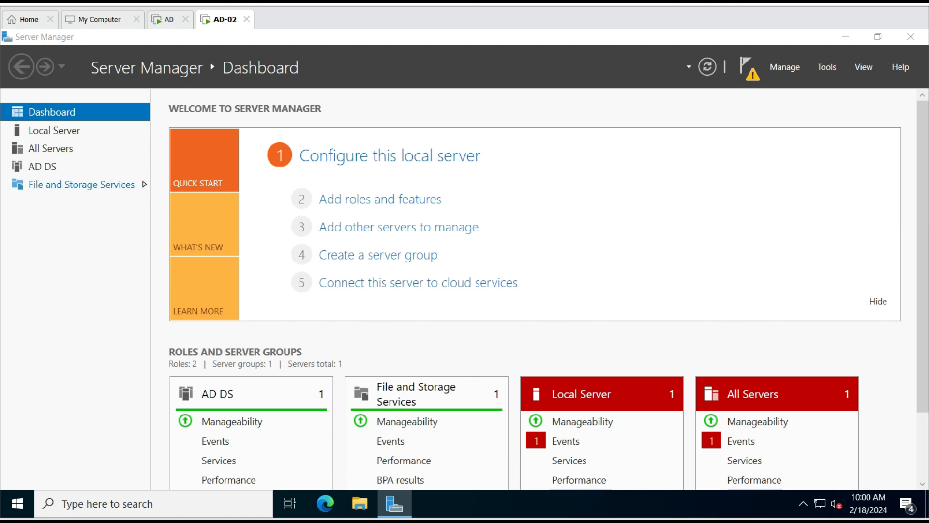
key(super+e)
right_click(112, 230)
key(r)
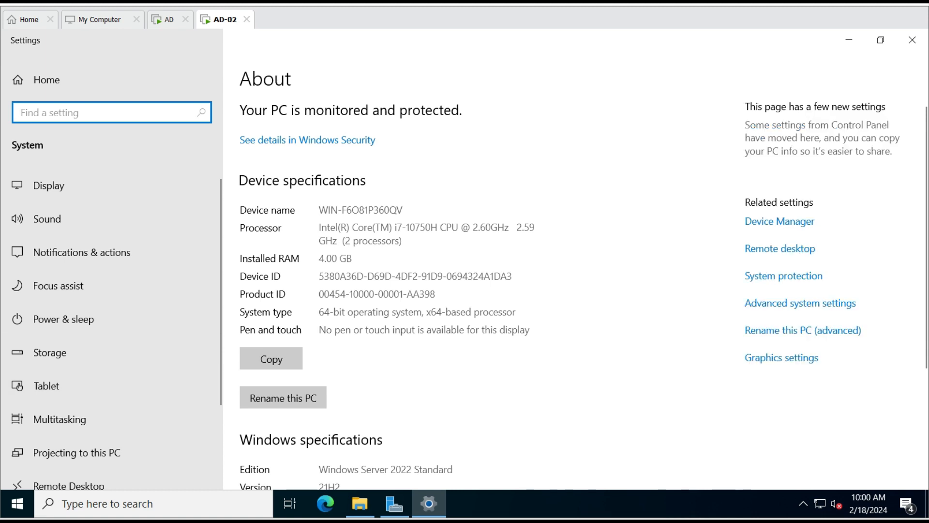
scroll(484, 291, down, 3)
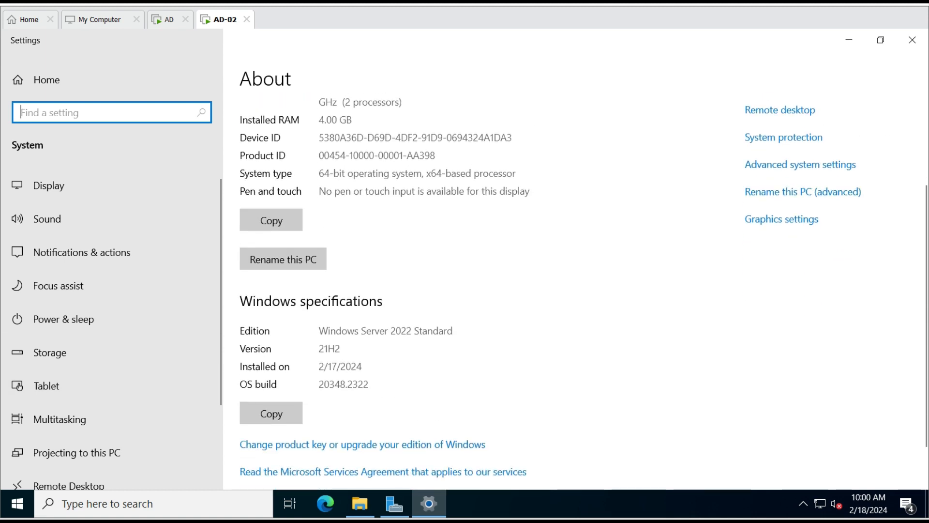
Rename the computer to AD-02 and make it a member of domain yourlab.online
click(799, 165)
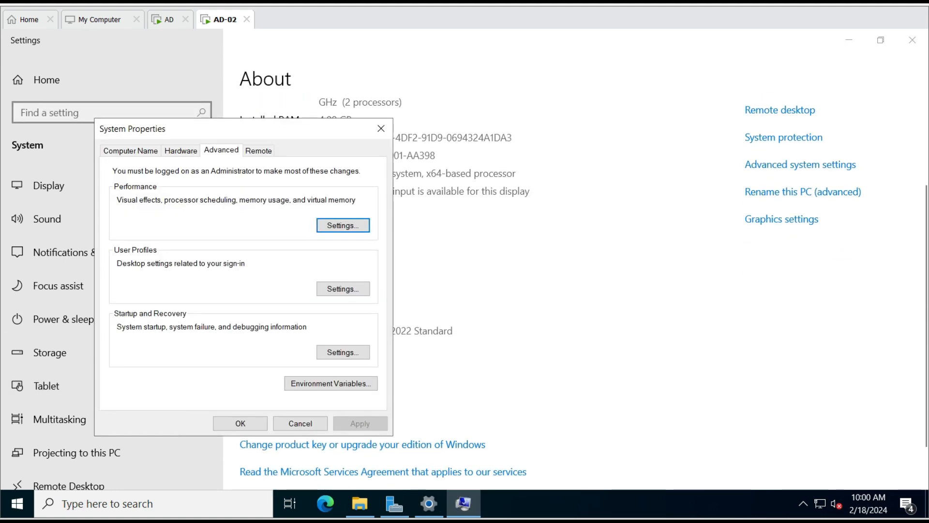
click(130, 151)
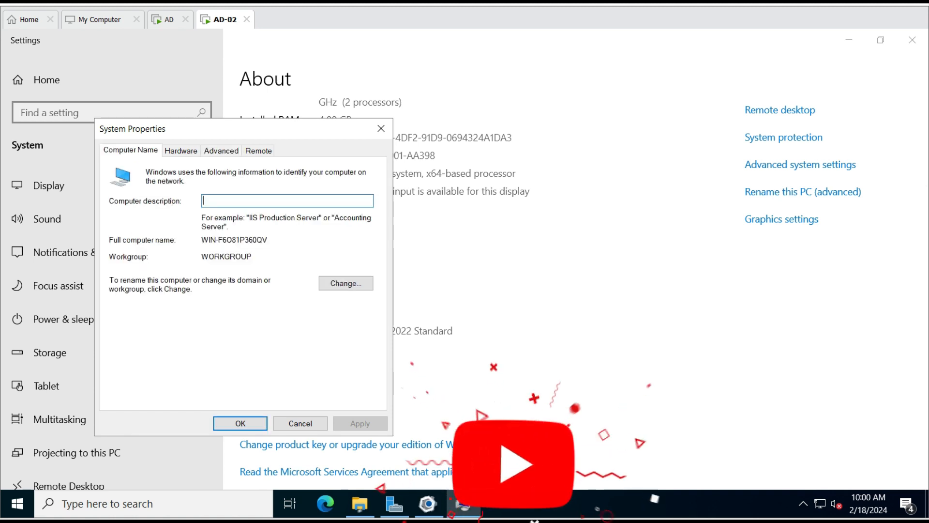
click(345, 282)
key(BackSpace)
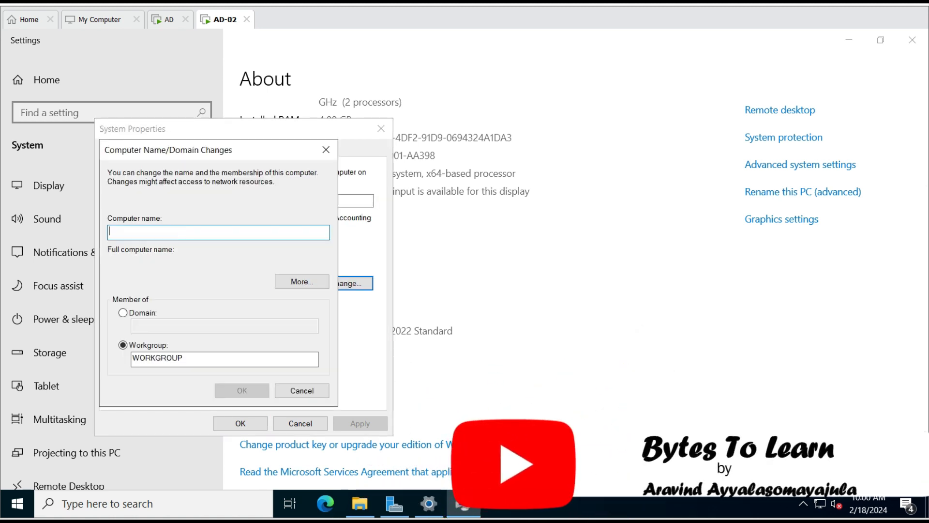
text(AD-02)
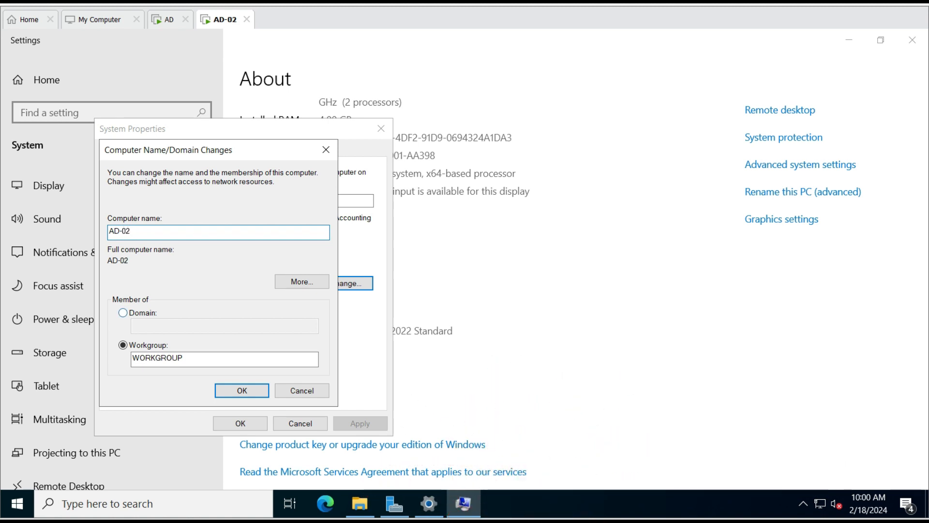
click(123, 313)
text(you)
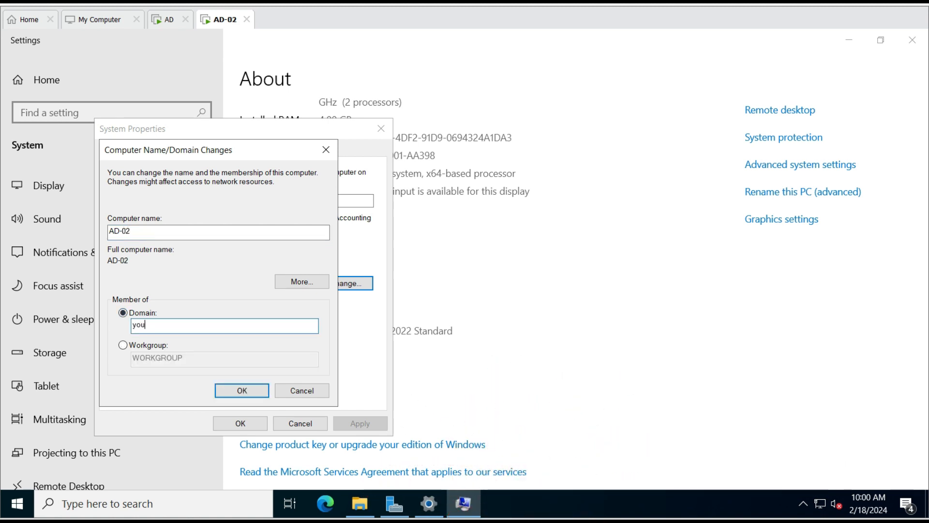
text(rlab)
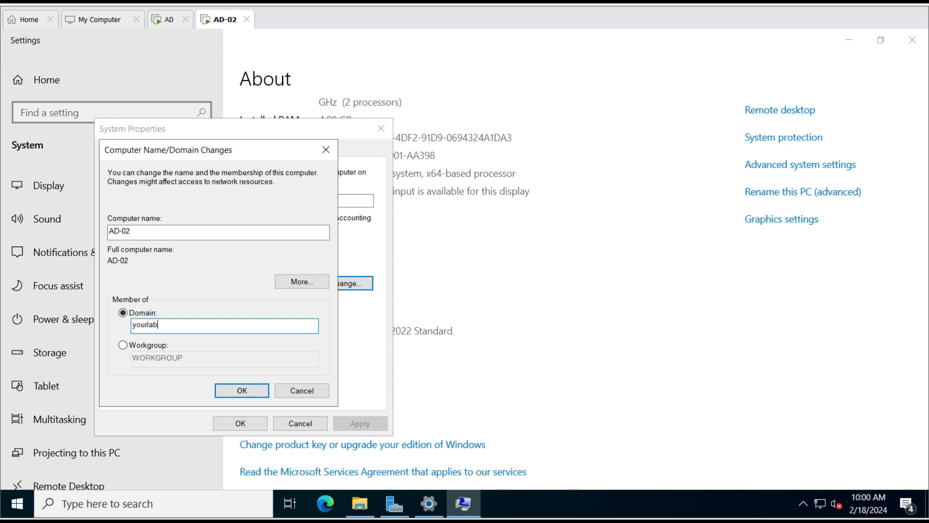
text(.online)
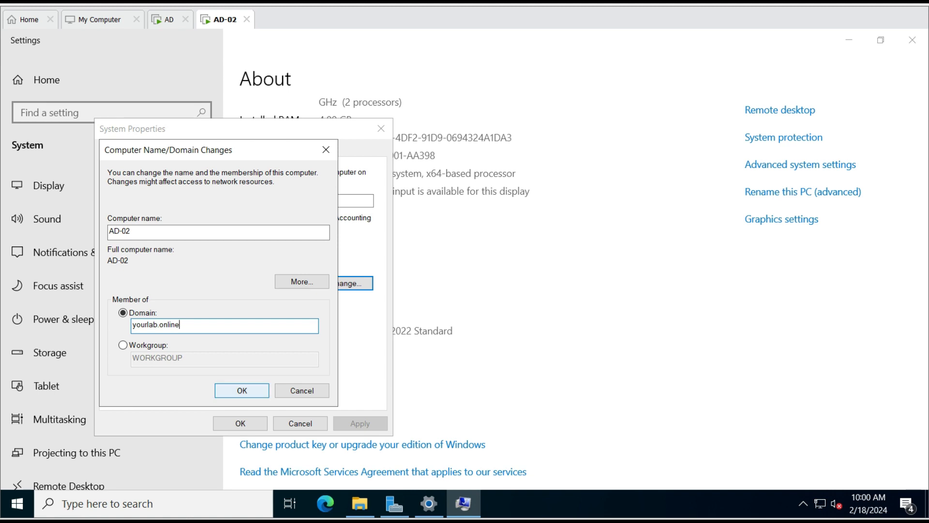
right_click(17, 503)
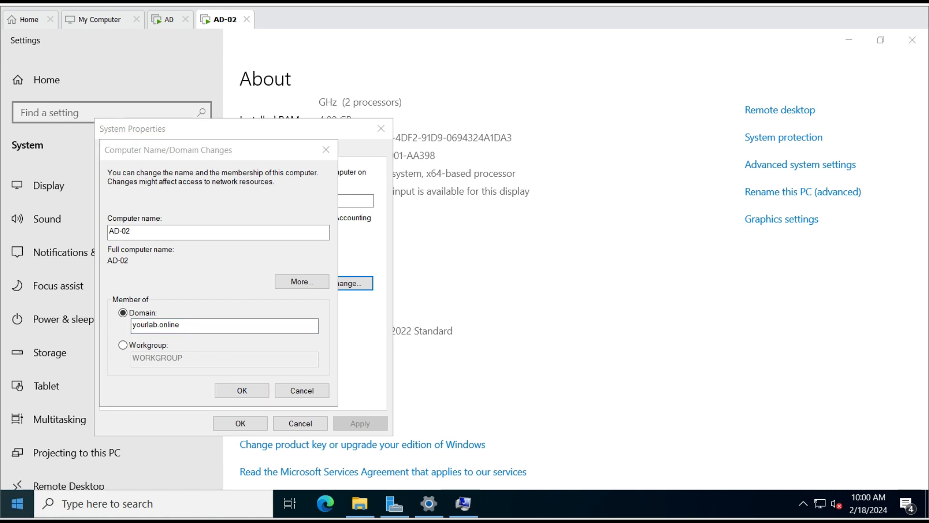
click(53, 433)
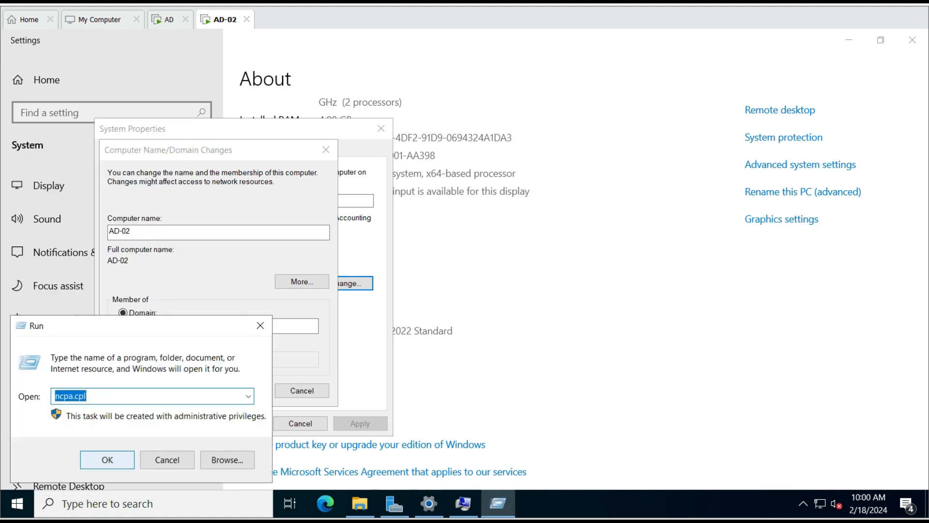
Open the IPv4 properties of the Ethernet0 connection via ncpa.cpl
click(106, 459)
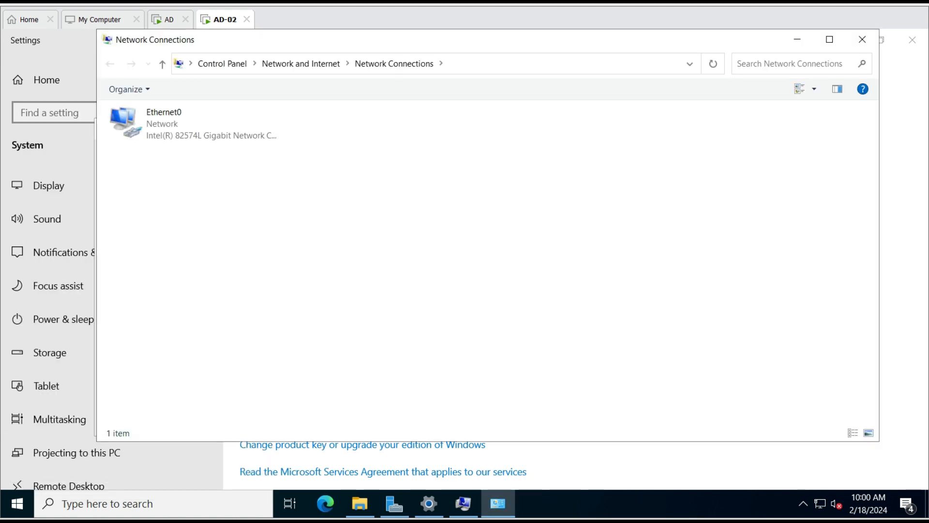
click(194, 124)
right_click(173, 110)
click(213, 247)
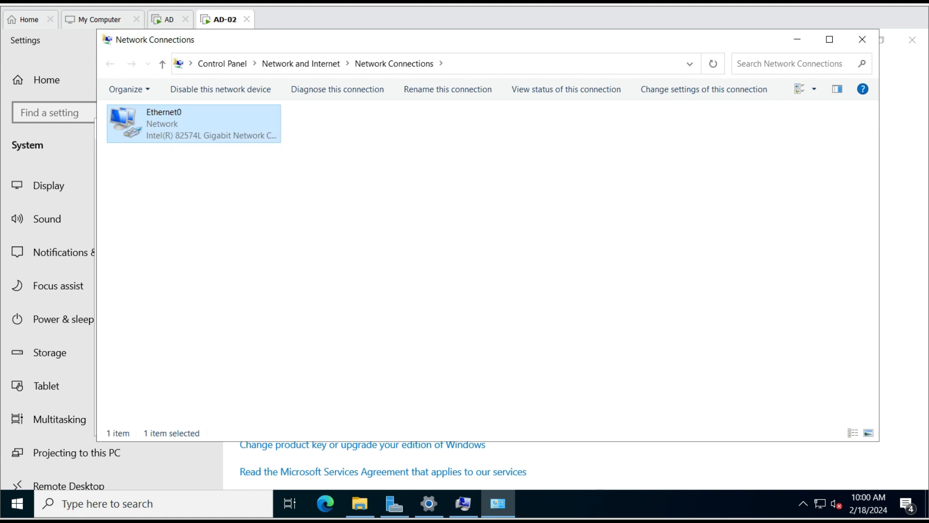
double_click(194, 244)
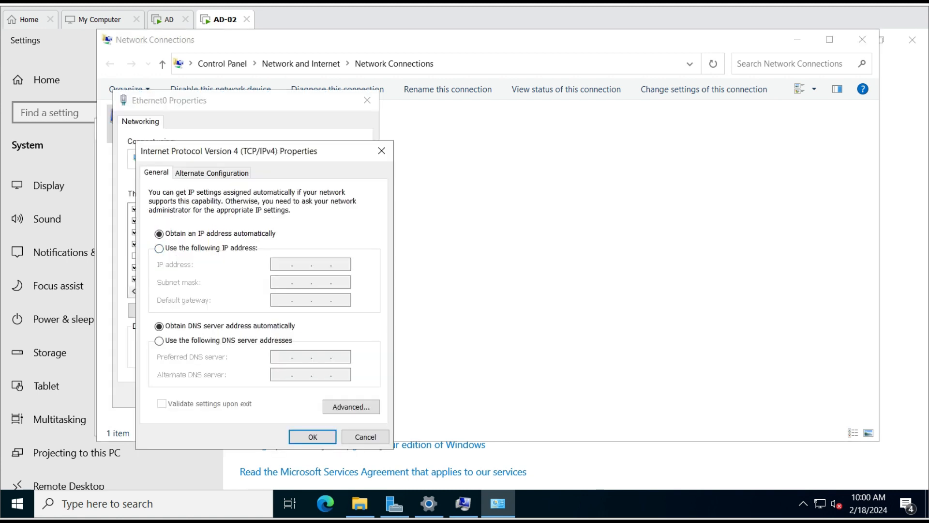
Set static IP 192.168.99.131, mask 255.255.255.0, gateway 192.168.99.2, DNS 192.168.99.130
click(158, 248)
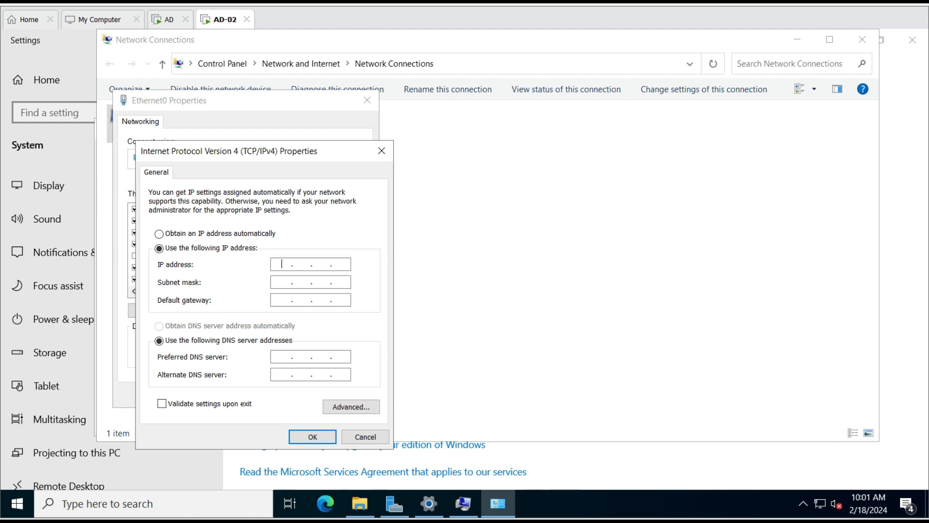
text(192 . 168 . 99 . 131)
click(276, 282)
click(281, 299)
text(192 . 168 . )
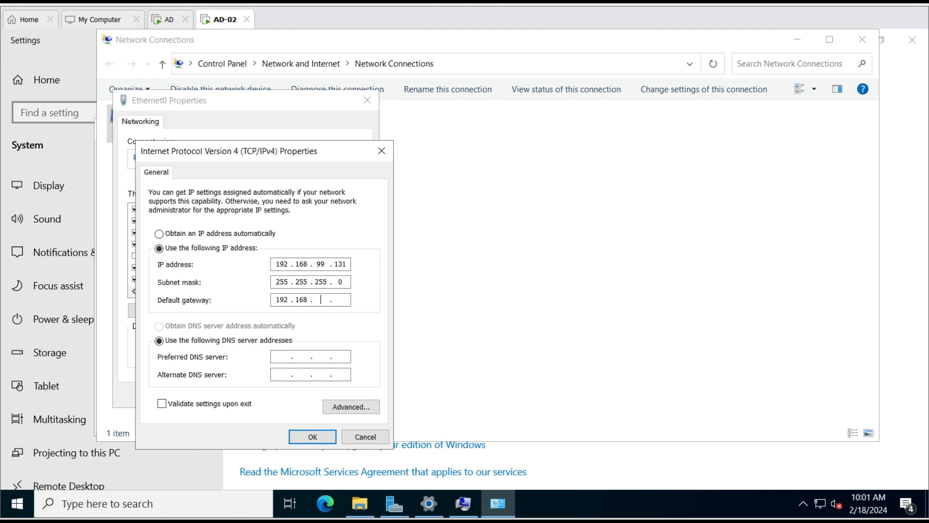
text(99 . 2)
click(281, 357)
text(192 . 168 . 99 . 130)
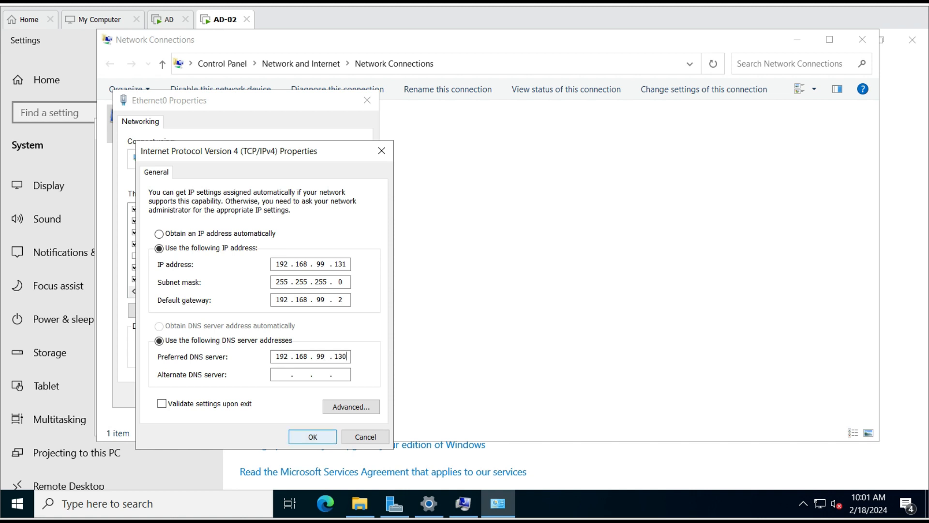
click(313, 437)
click(286, 395)
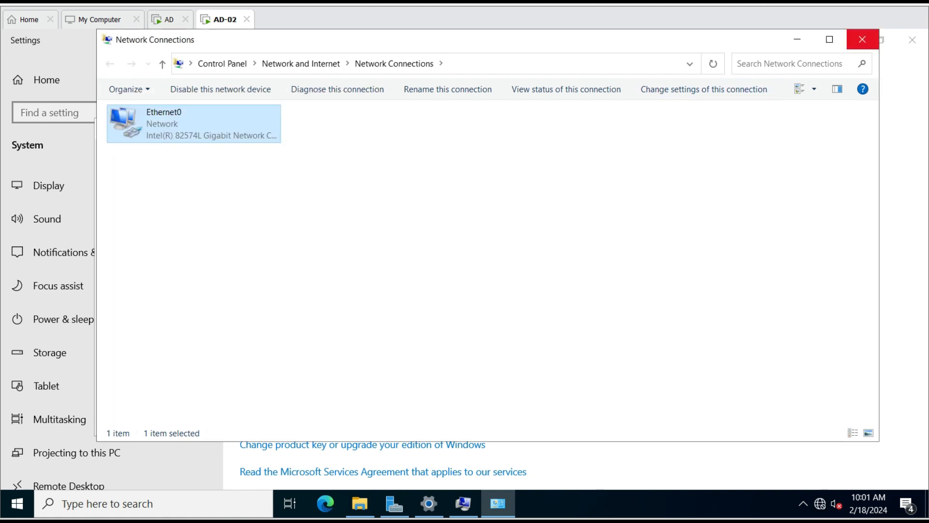
Confirm the yourlab.online domain join using the administrator account and its password
click(862, 39)
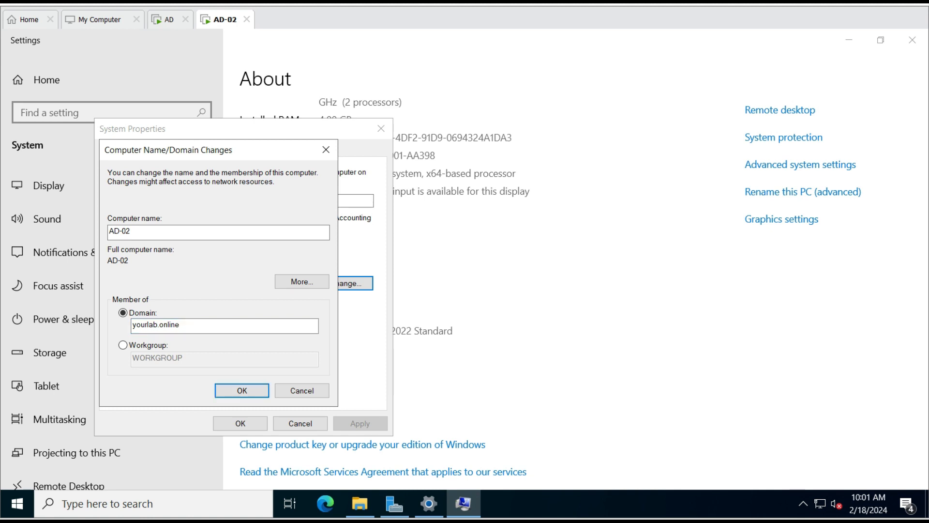
key(Return)
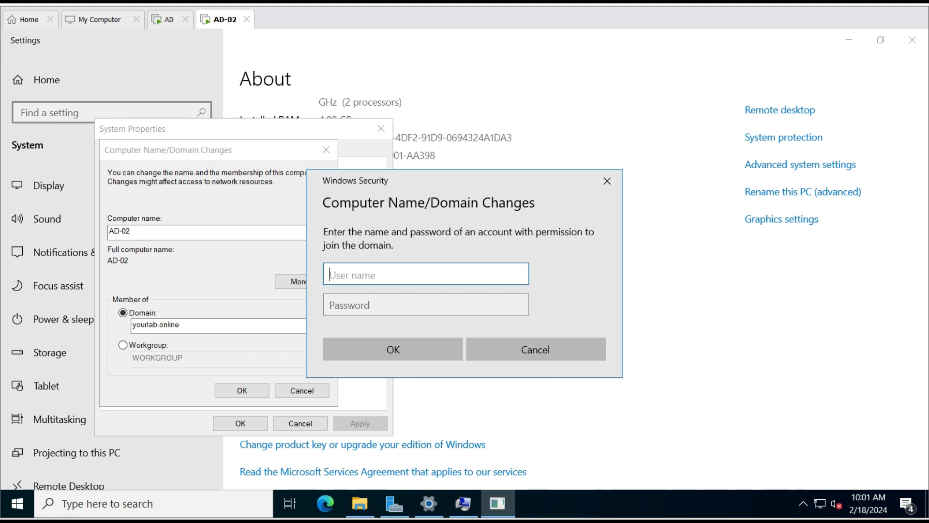
text(aa)
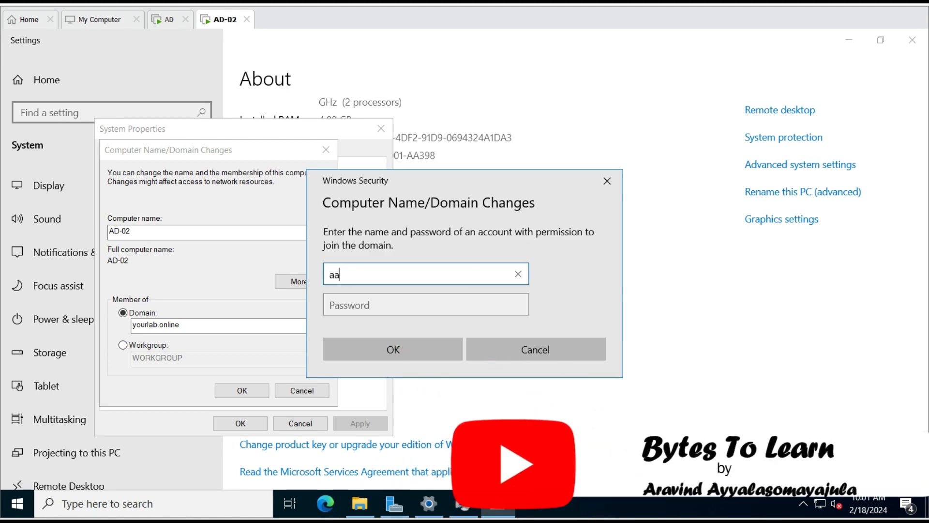
key(BackSpace)
text(d)
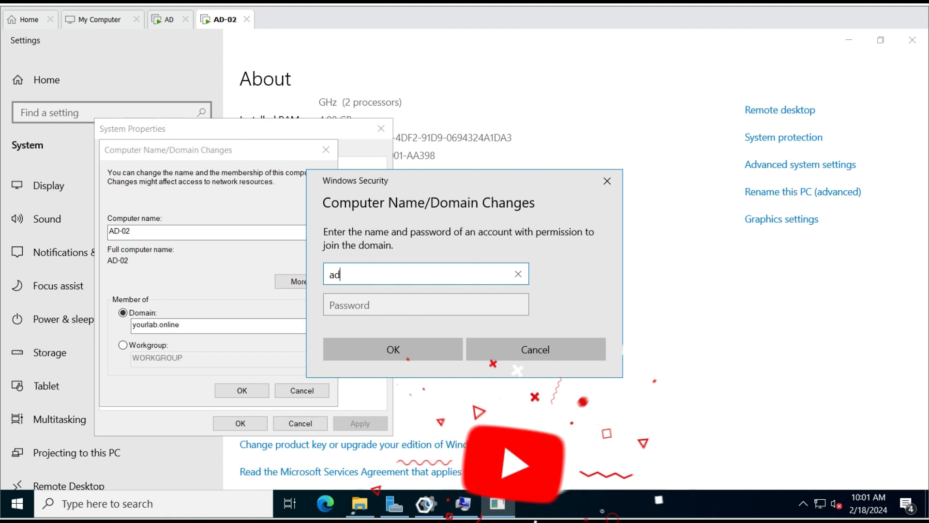
text(ministrator)
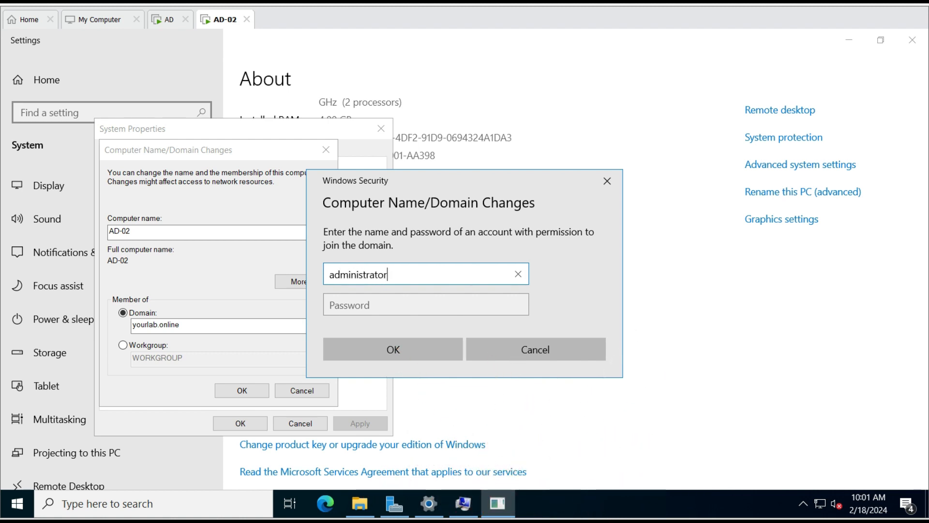
key(Tab)
text(Password1!)
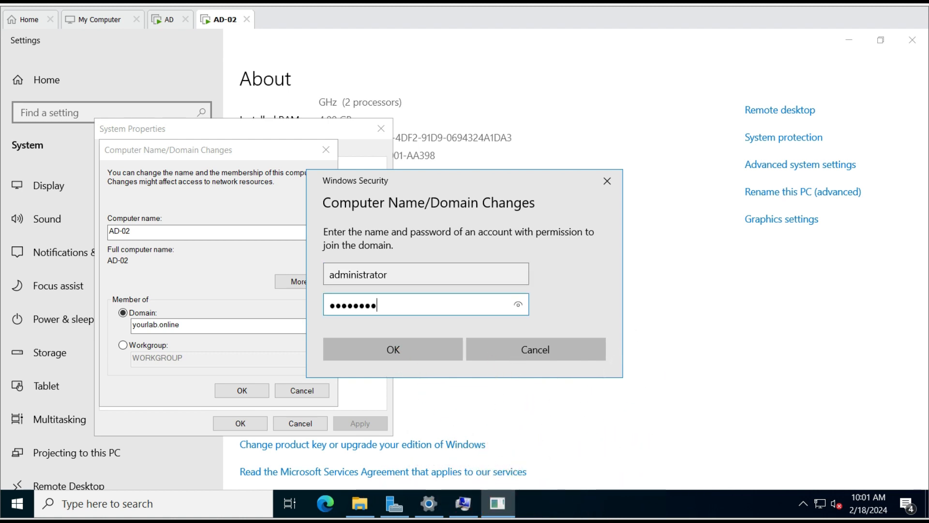
text(23)
key(Return)
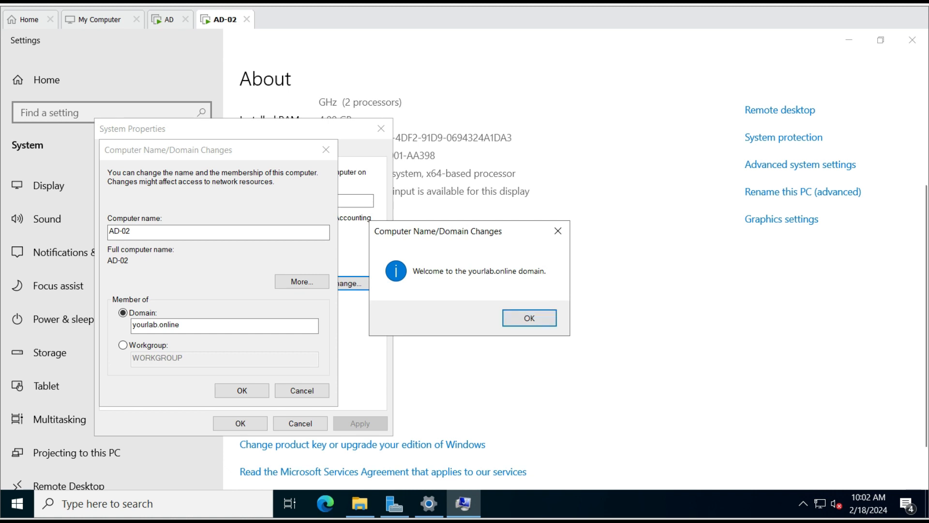
Acknowledge the domain welcome and DNS messages, accept the restart, and return to Server Manager
key(Return)
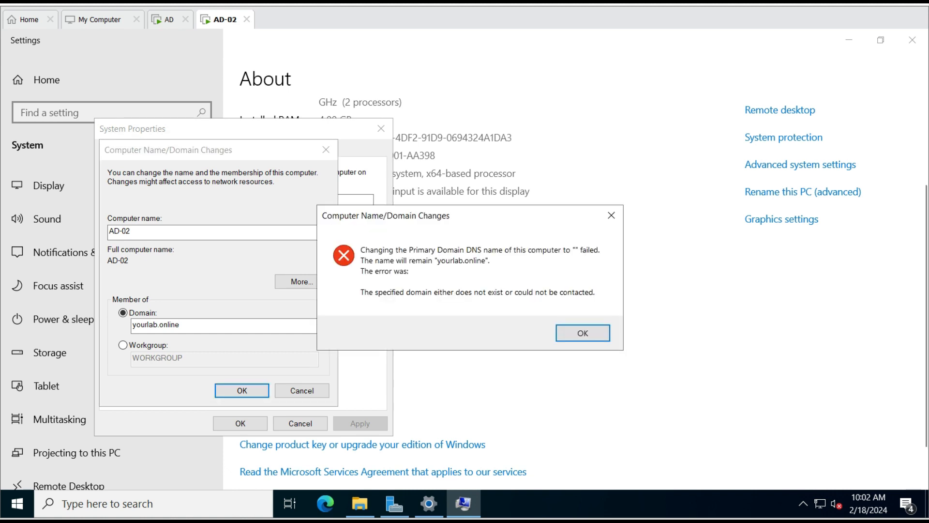
key(Return)
key(Return)
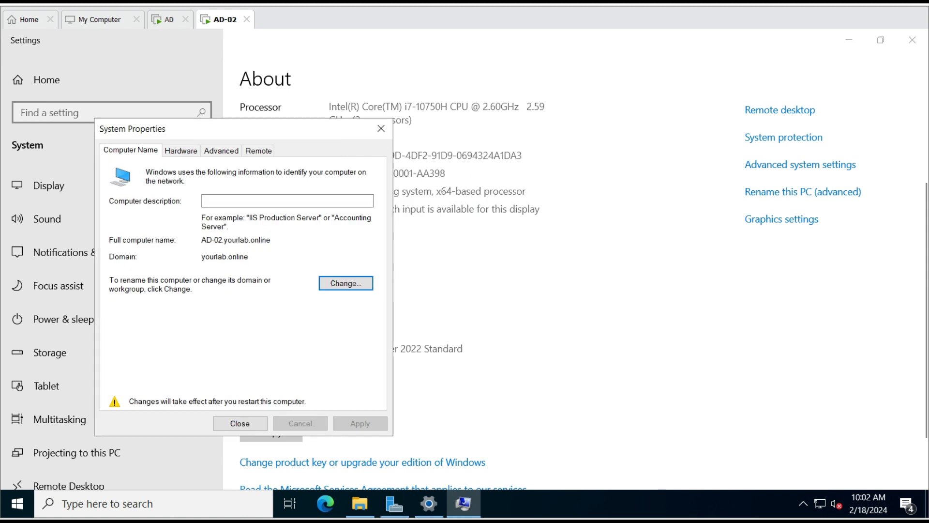
key(Return)
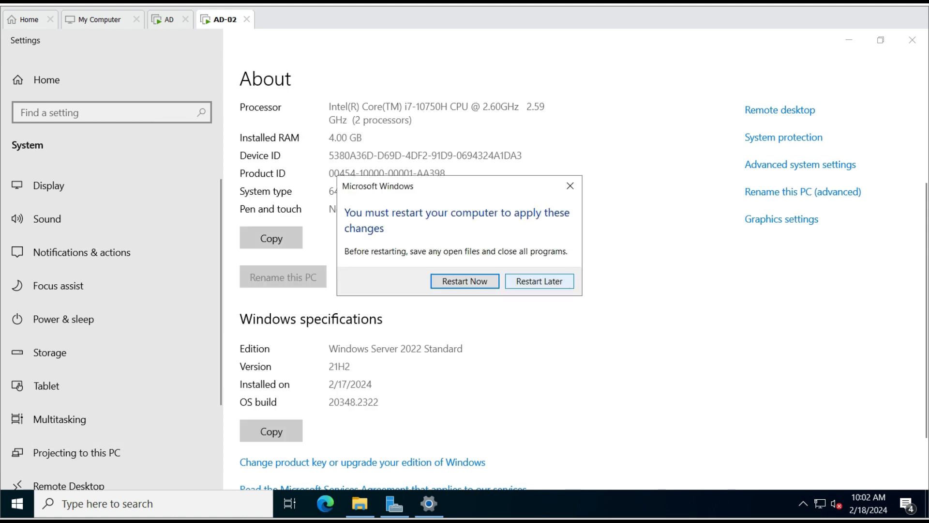
key(Return)
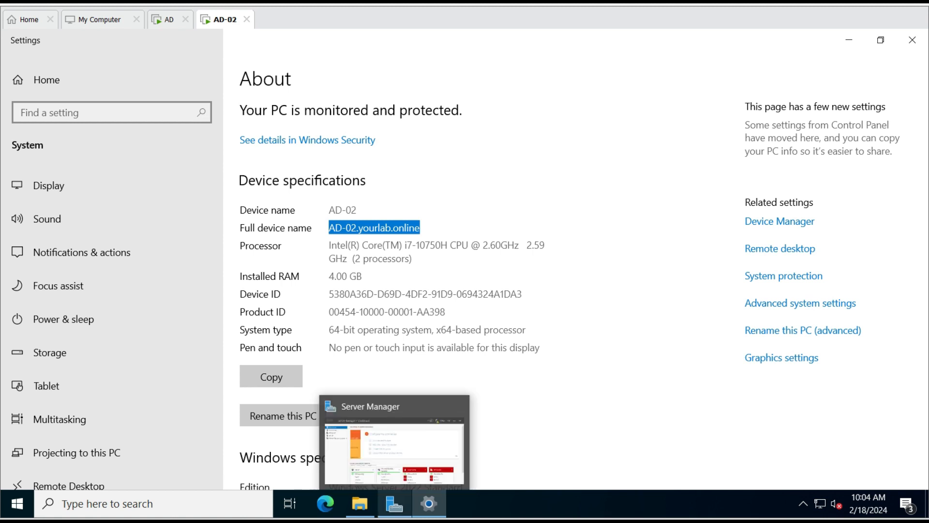
click(394, 504)
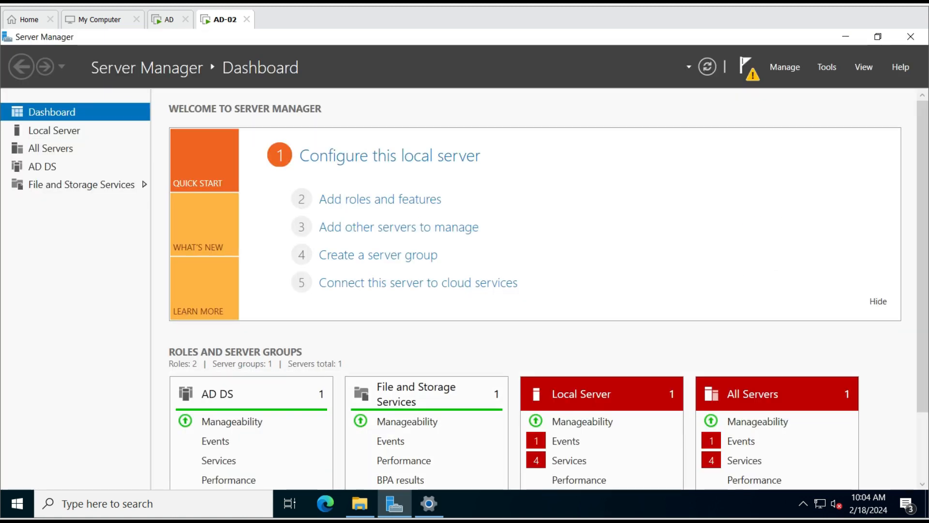
Launch 'Promote this server to a domain controller' from the Server Manager notifications
click(747, 67)
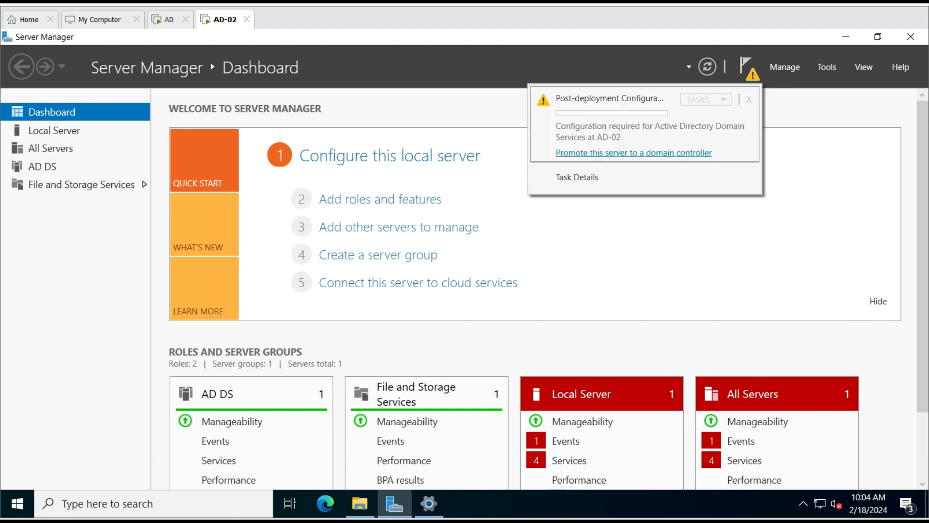
click(634, 153)
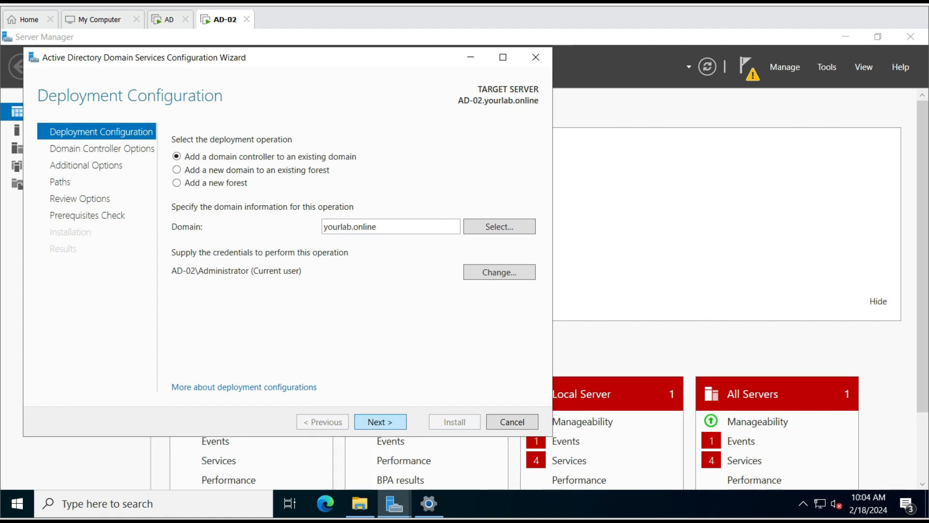
Supply the YOURLAB Administrator account and its password, then advance to Domain Controller Options
key(Return)
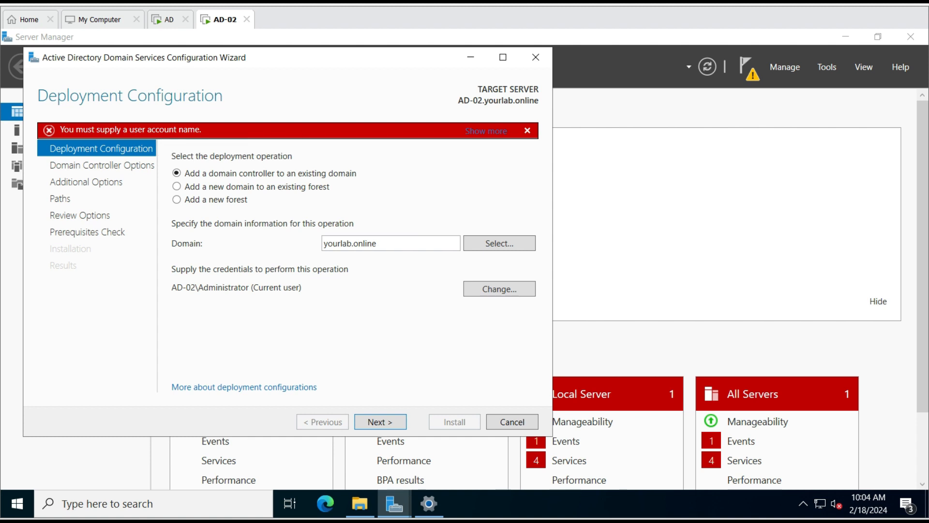
click(500, 288)
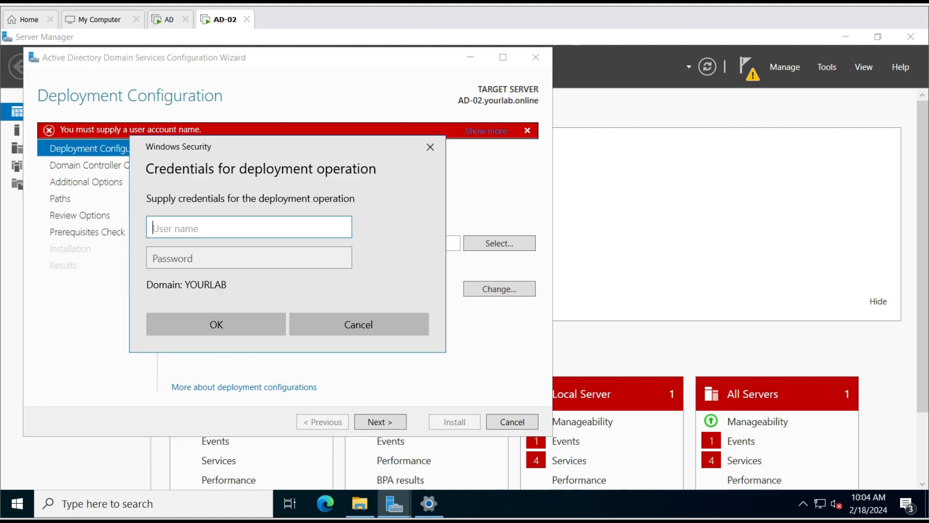
text(Adminisytra)
key(BackSpace)
key(BackSpace)
key(BackSpace)
key(BackSpace)
key(BackSpace)
key(BackSpace)
text(istrator)
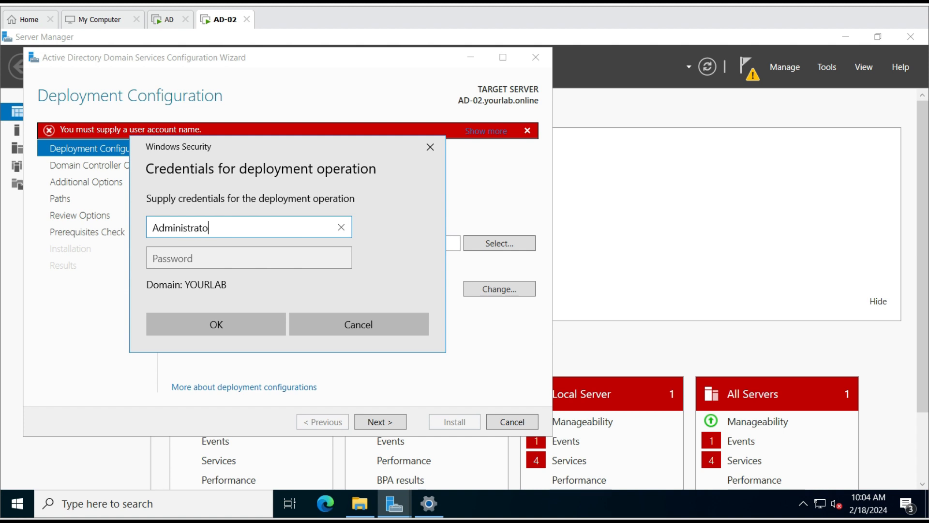
key(Tab)
text(••••••••••••)
key(Tab)
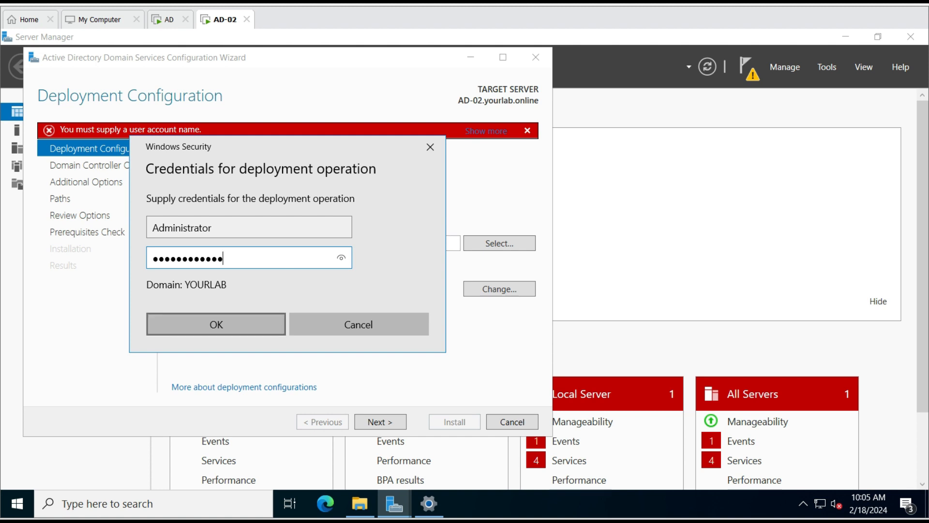
key(Return)
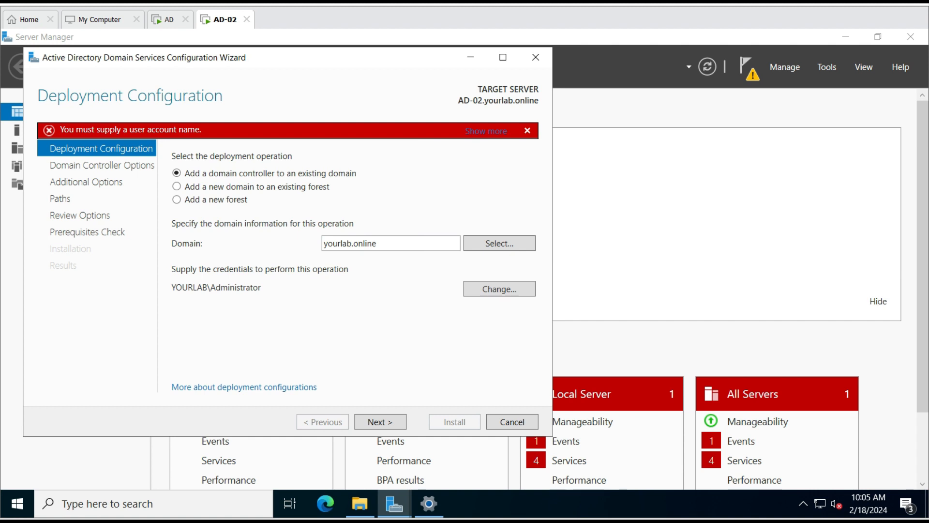
key(Return)
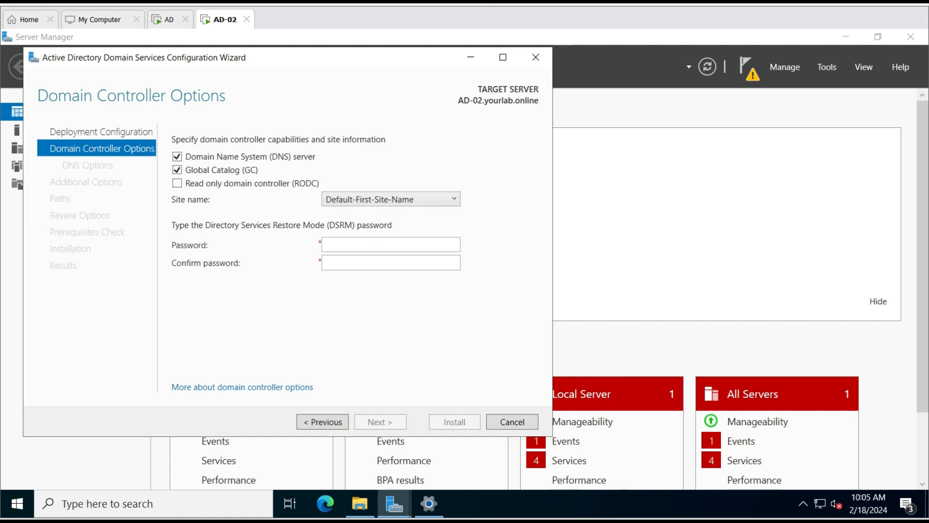
Enter and confirm the DSRM password, then accept the domain controller options
click(390, 244)
text(*********)
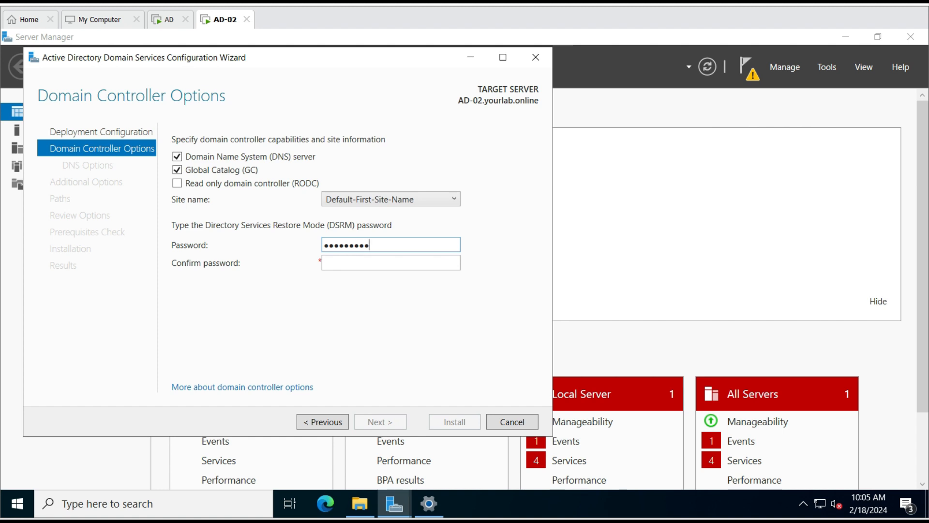
key(BackSpace)
key(BackSpace)
key(BackSpace)
key(BackSpace)
key(BackSpace)
key(BackSpace)
key(BackSpace)
key(BackSpace)
key(BackSpace)
text(************)
key(Tab)
text(************)
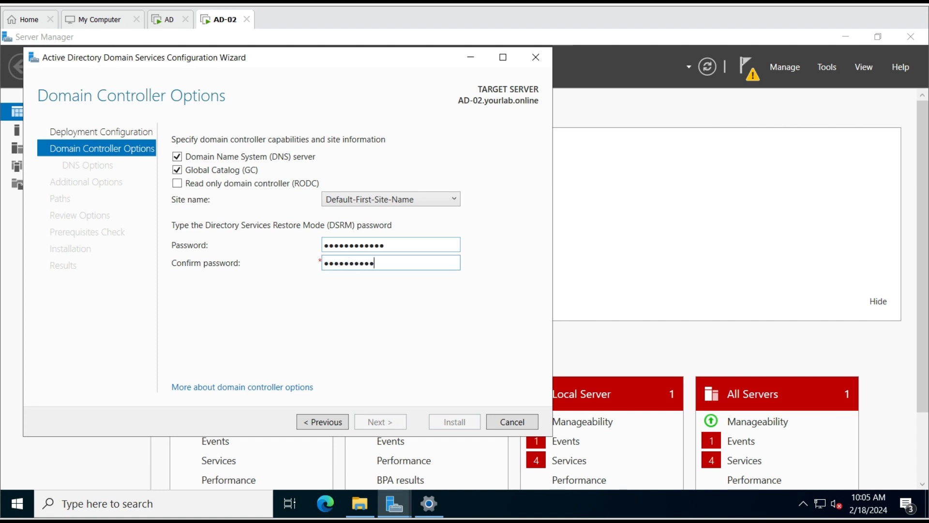
key(Return)
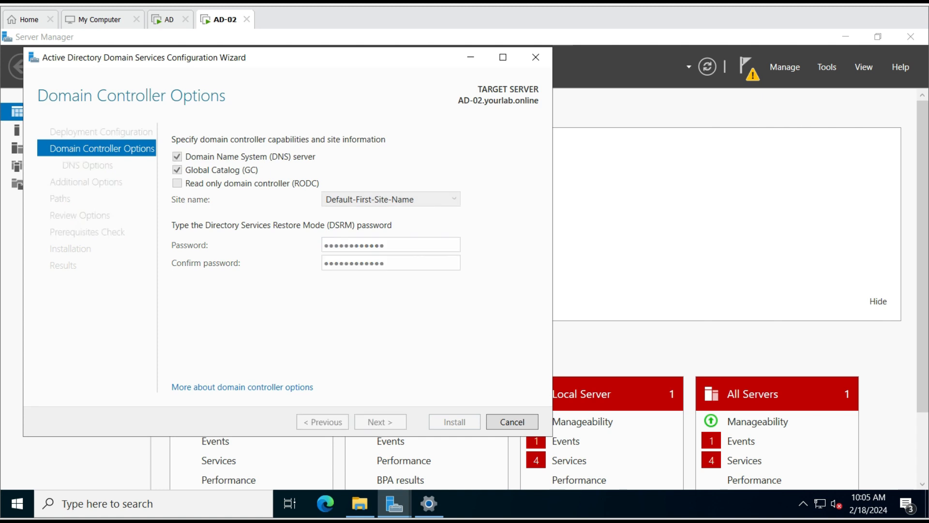
Accept the default DNS options, replication source, database and log paths, and review settings to run prerequisite checks
key(Return)
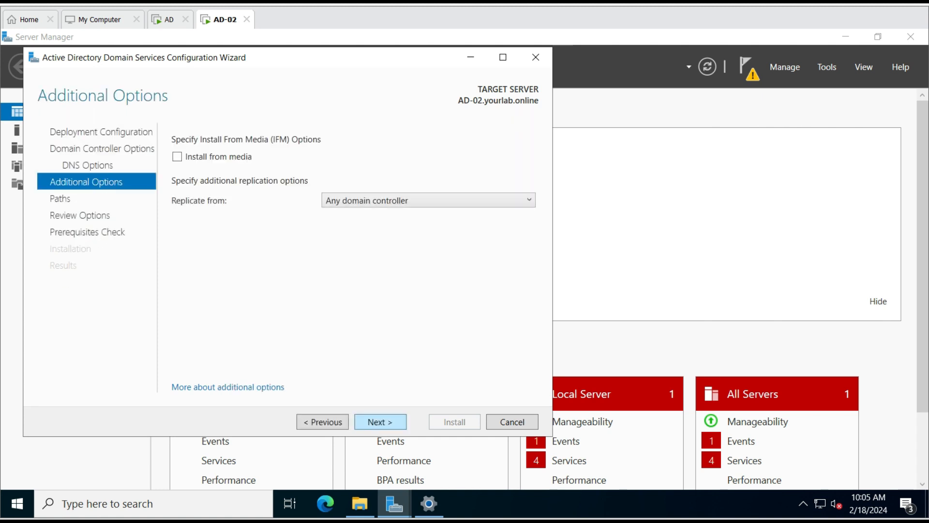
key(Return)
key(Return)
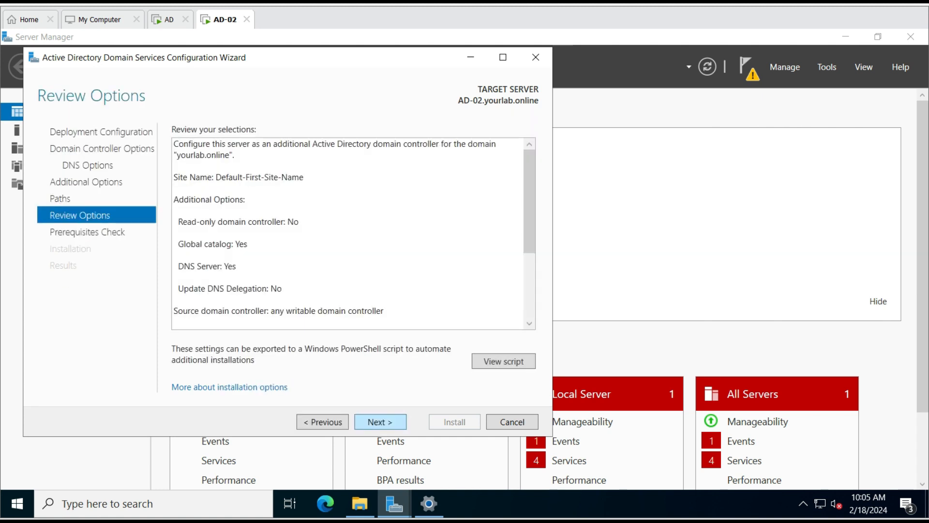
key(Return)
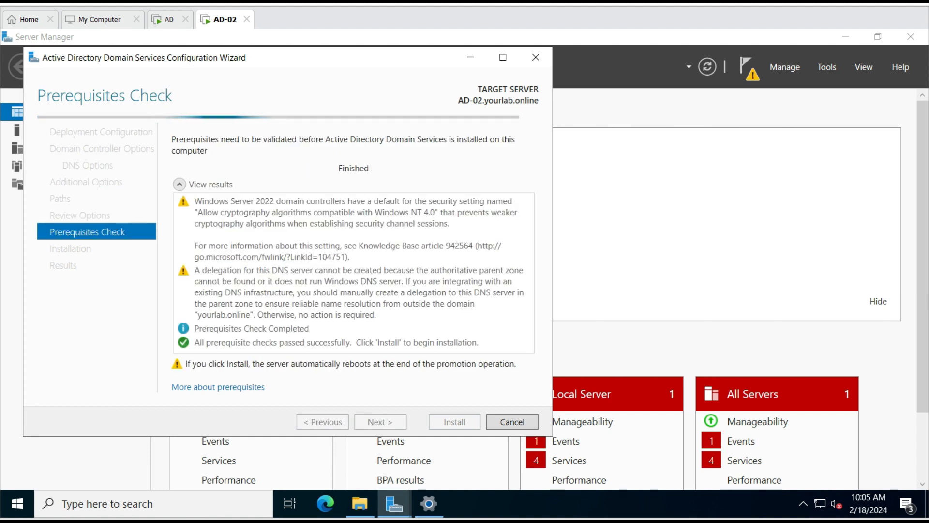
key(Return)
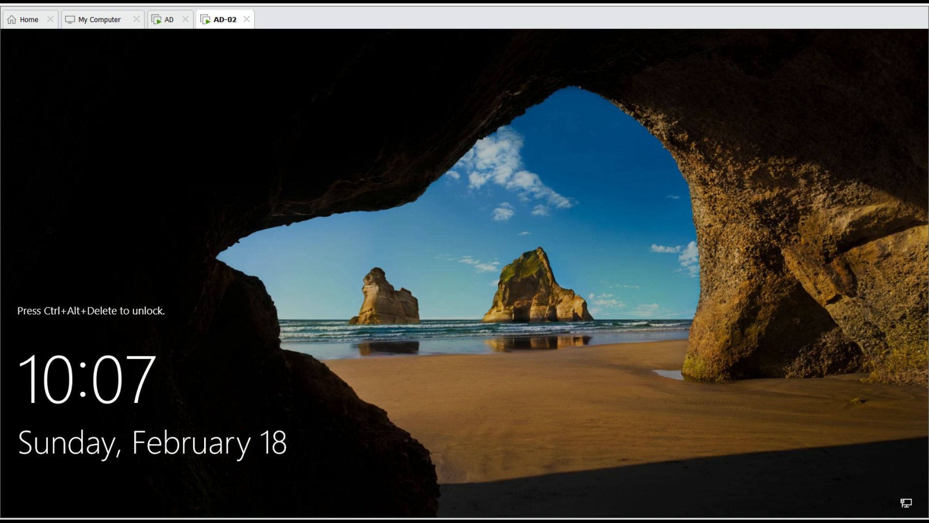
Open the virtual machine's action menu once AD-02 restarts to the lock screen
right_click(0, 102)
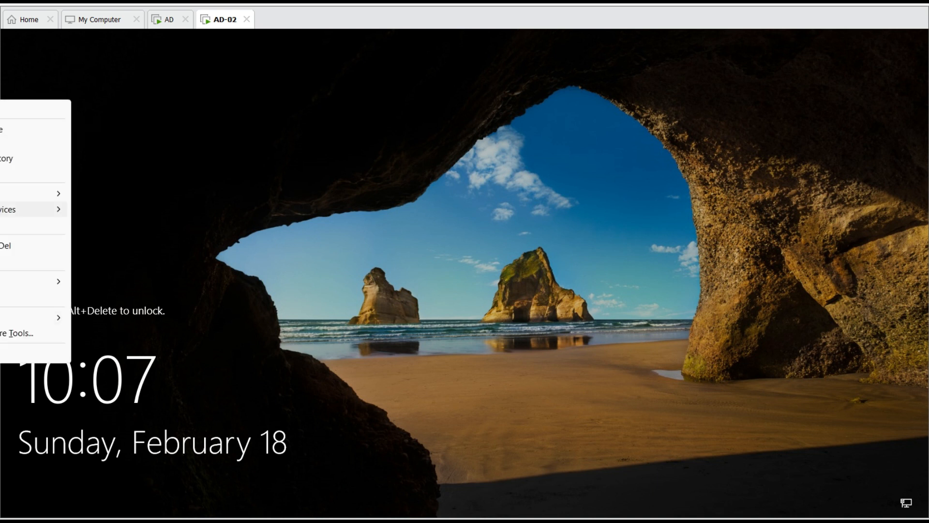
Unlock AD-02 and sign in with the domain Administrator password
click(19, 245)
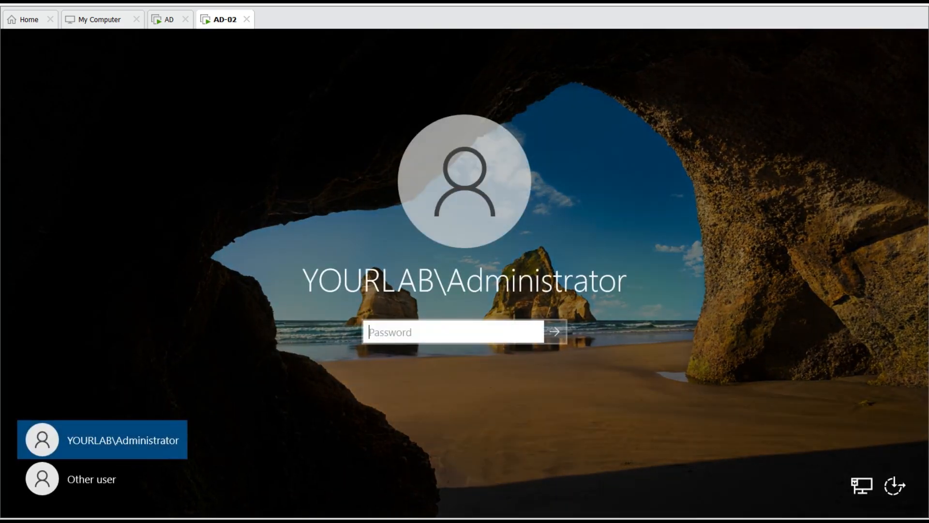
text(*************)
key(Return)
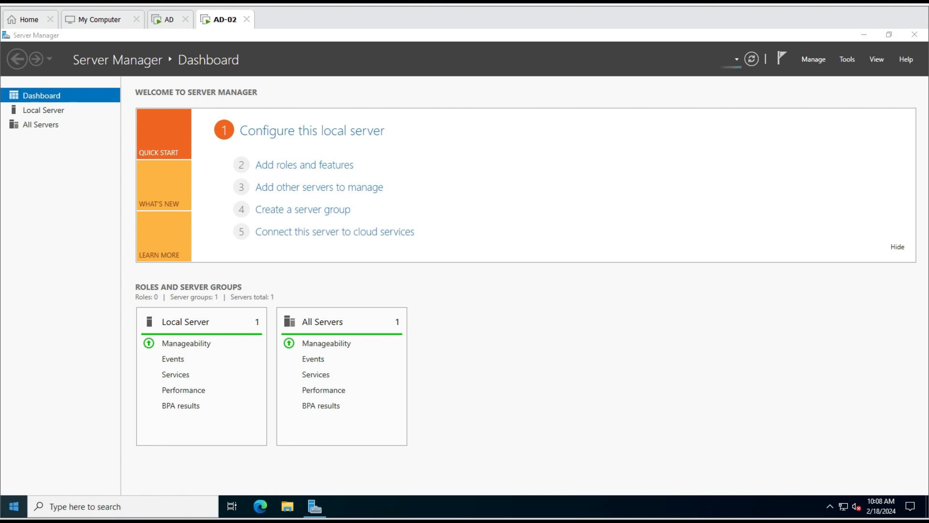
right_click(13, 507)
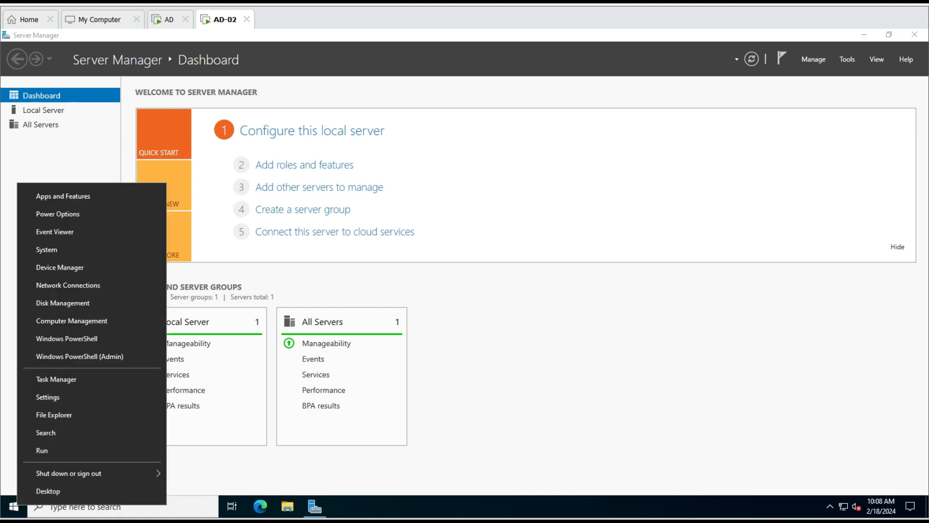
text(r)
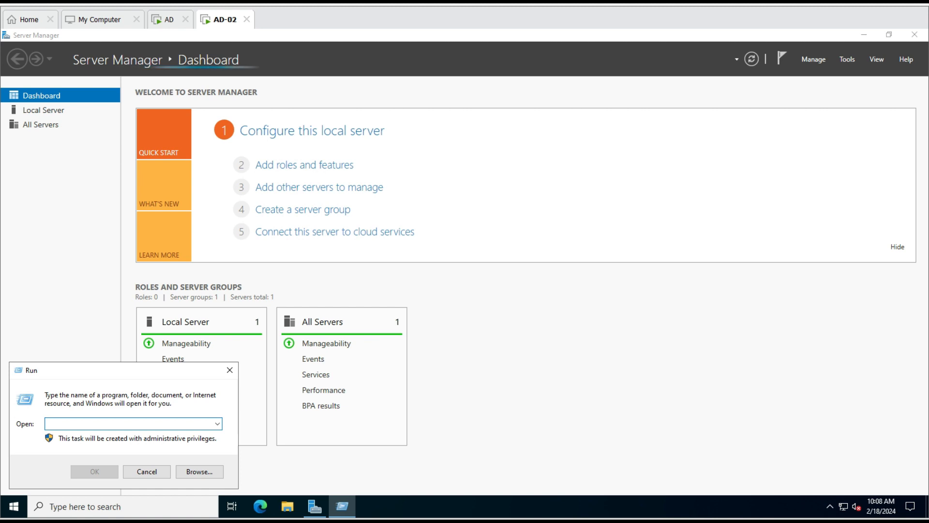
text(dsa.msc)
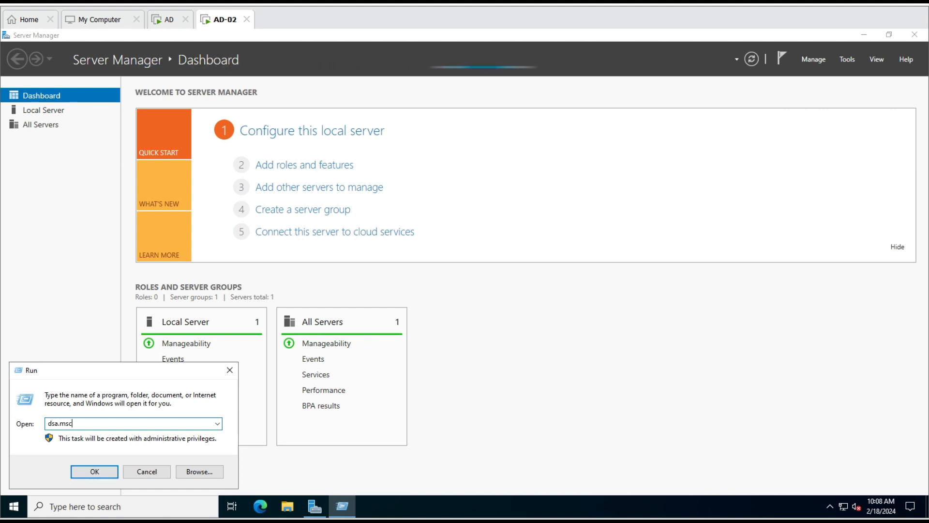
key(Return)
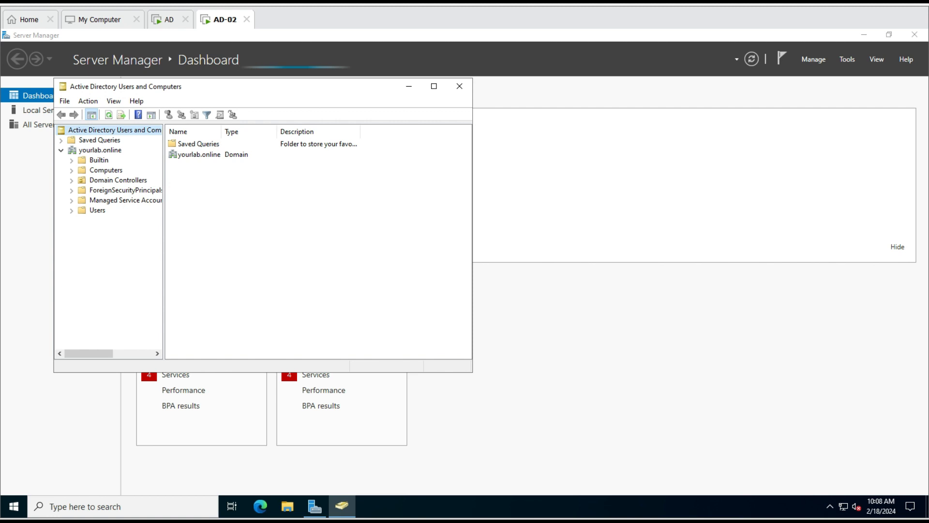
click(118, 179)
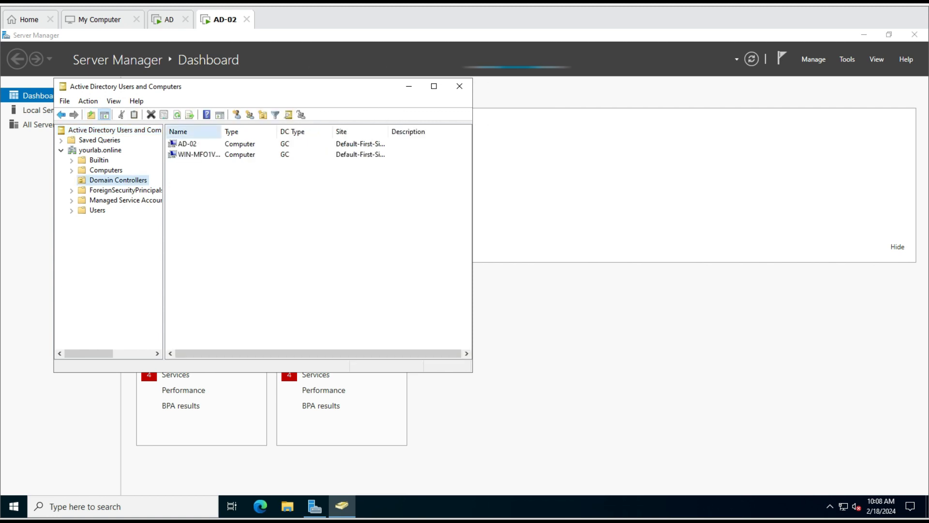
drag(221, 131, 306, 131)
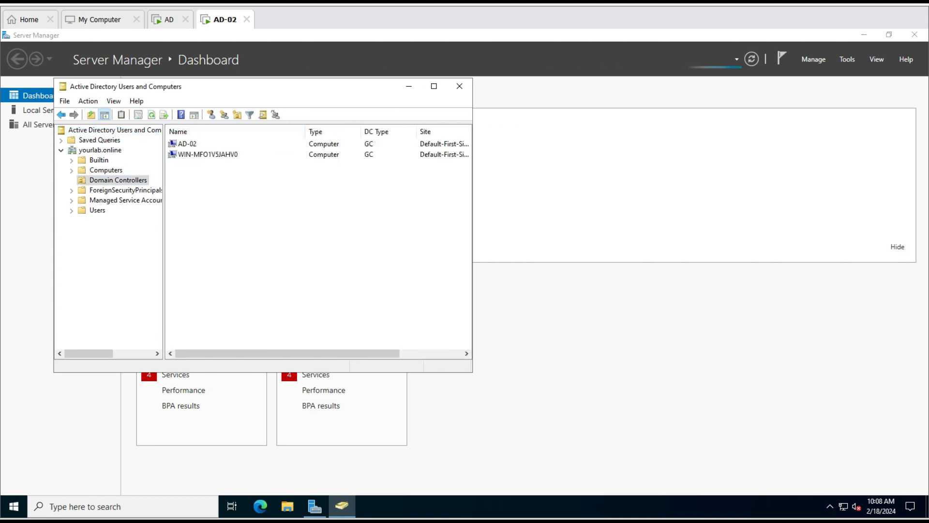
click(172, 144)
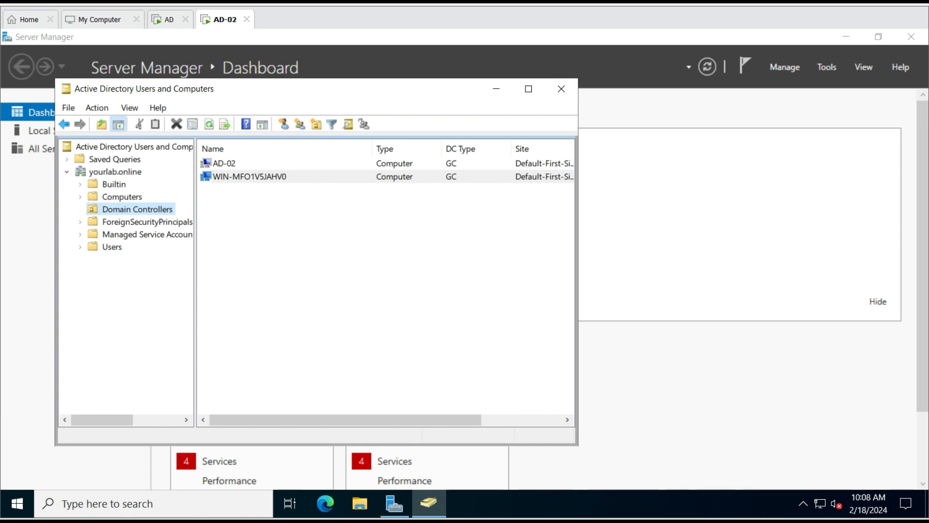
click(561, 88)
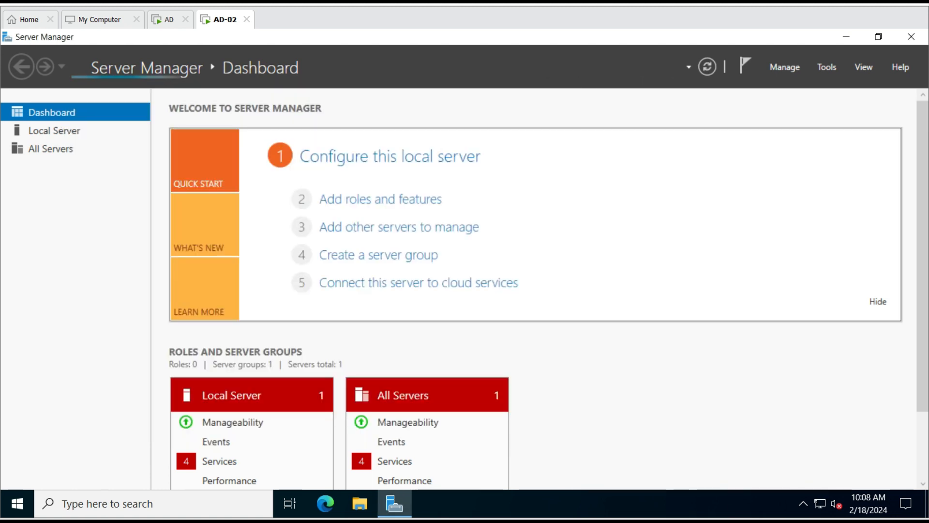